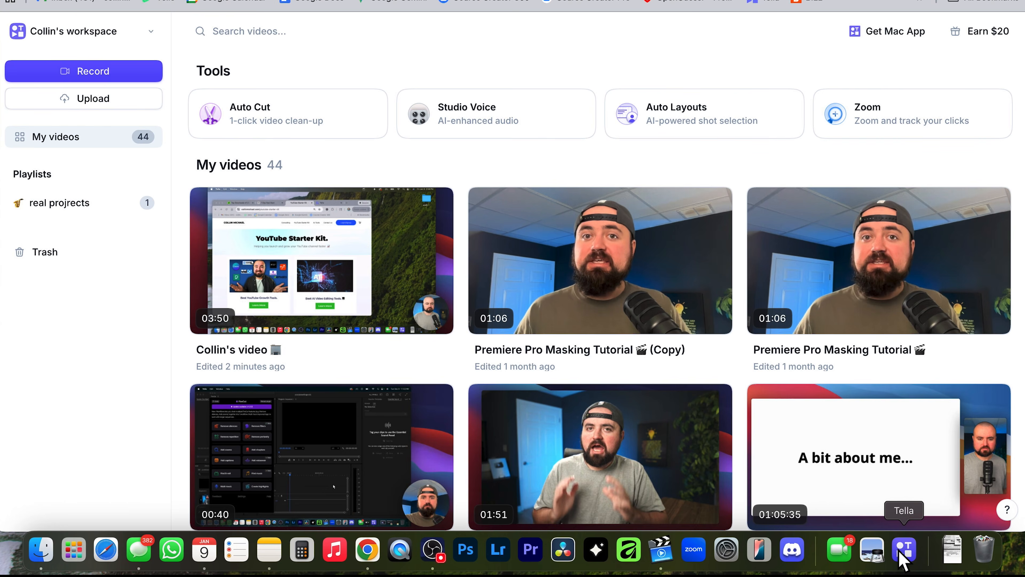
- Bring up the Tella desktop recorder window to view its recording controls, and minimize it
click(904, 550)
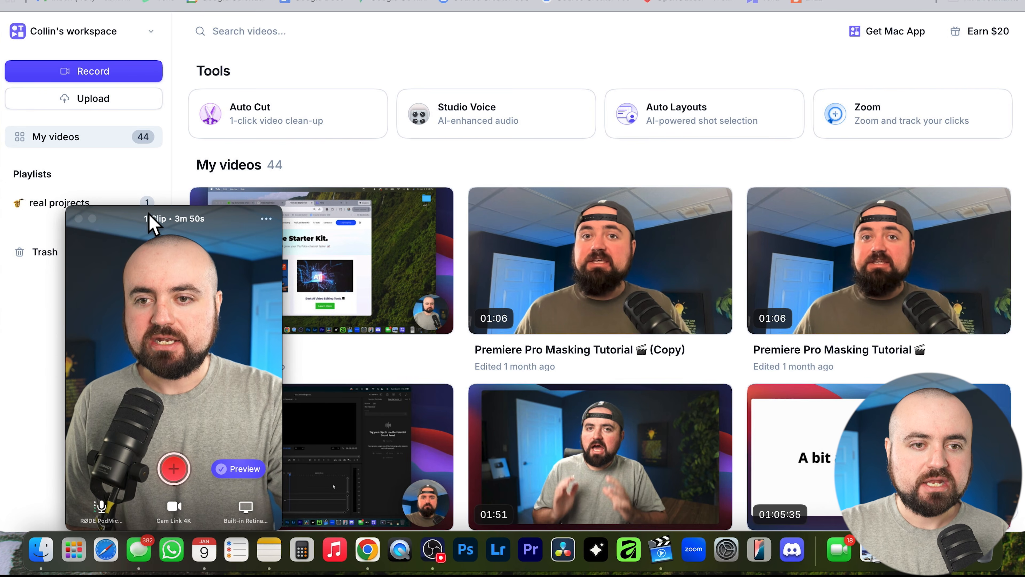
drag(230, 215, 254, 130)
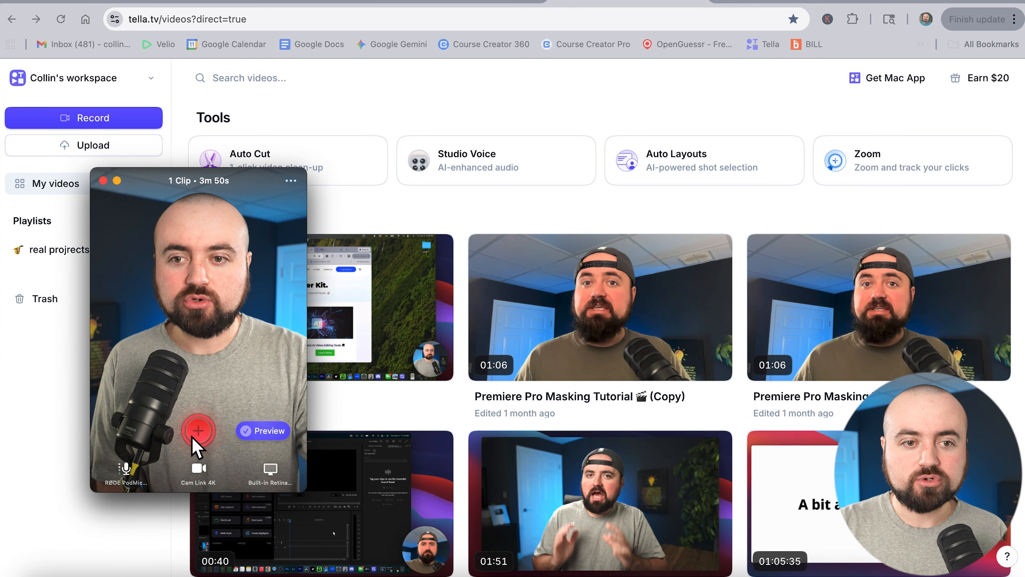
click(117, 180)
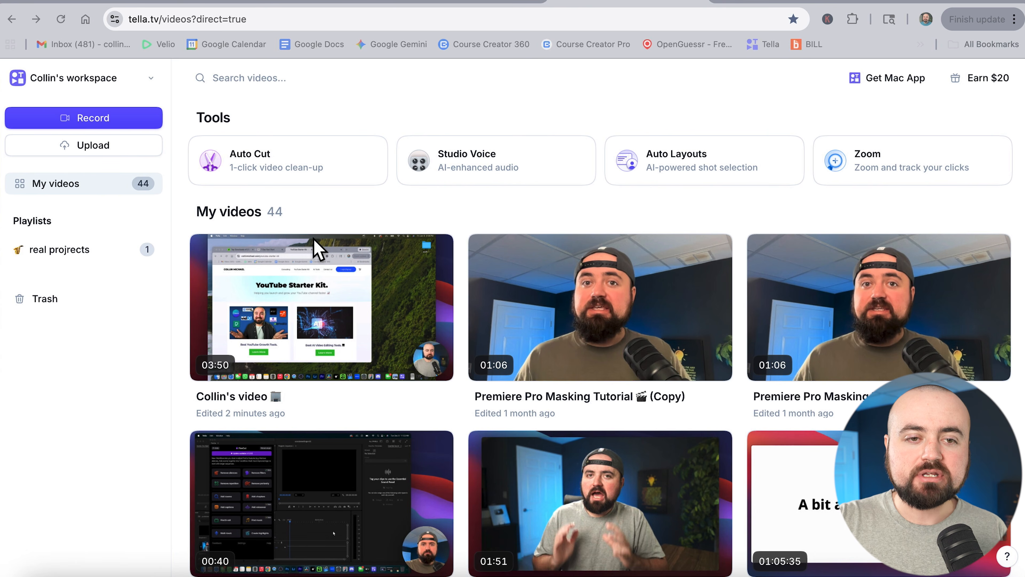
- Open the most recently edited video (3:50) from the library in the video editor
click(379, 207)
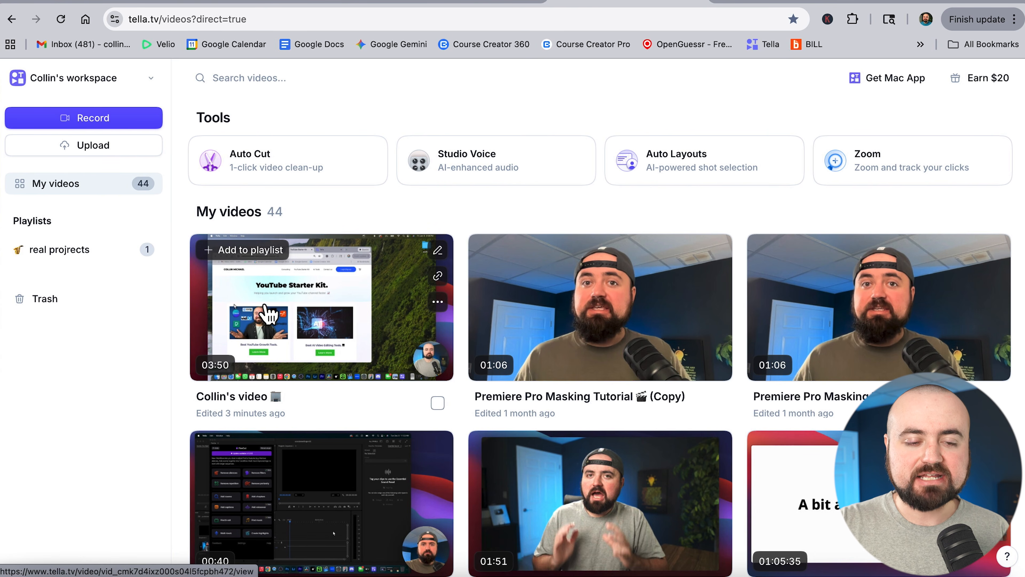
click(306, 327)
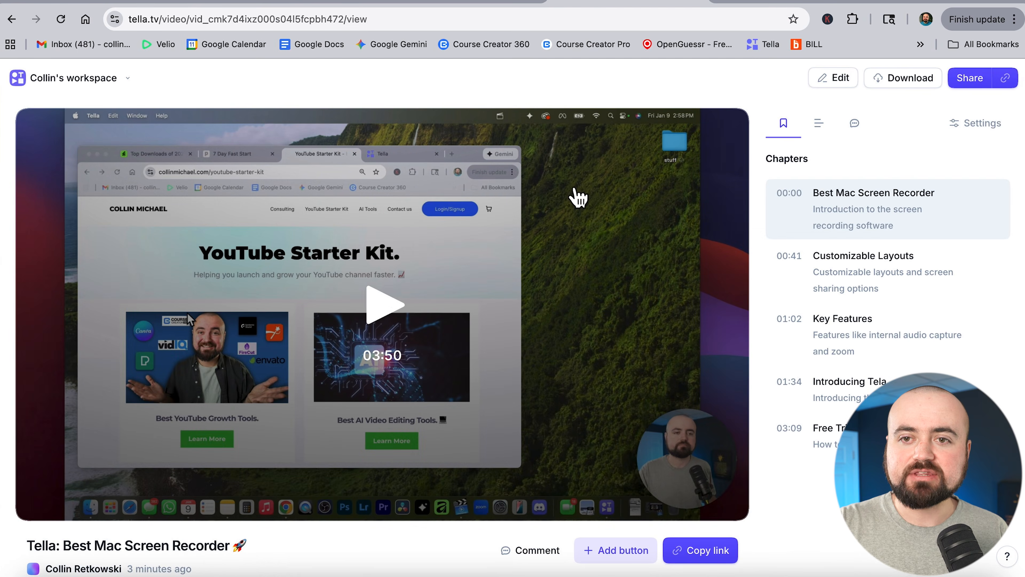
click(835, 79)
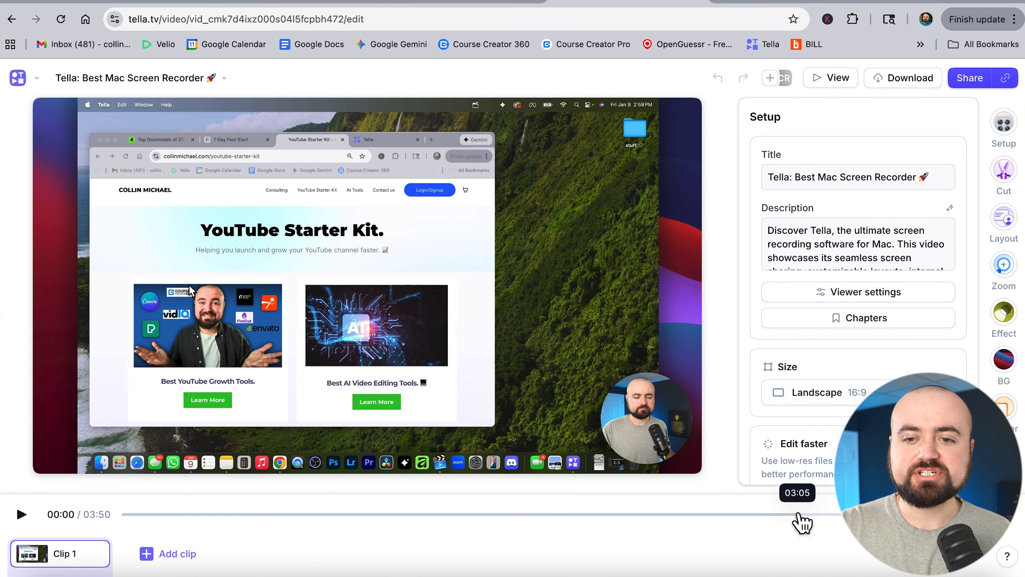
scroll(808, 362, down, 5)
scroll(807, 366, up, 6)
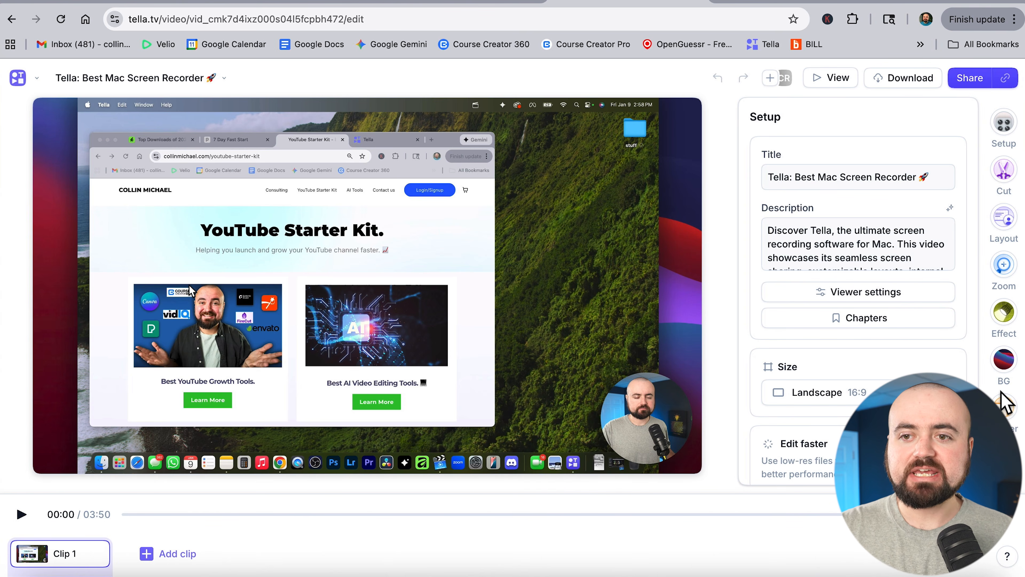
- Try both TV Presenter layouts and the full-frame Camera-only layout on the clip
click(1004, 220)
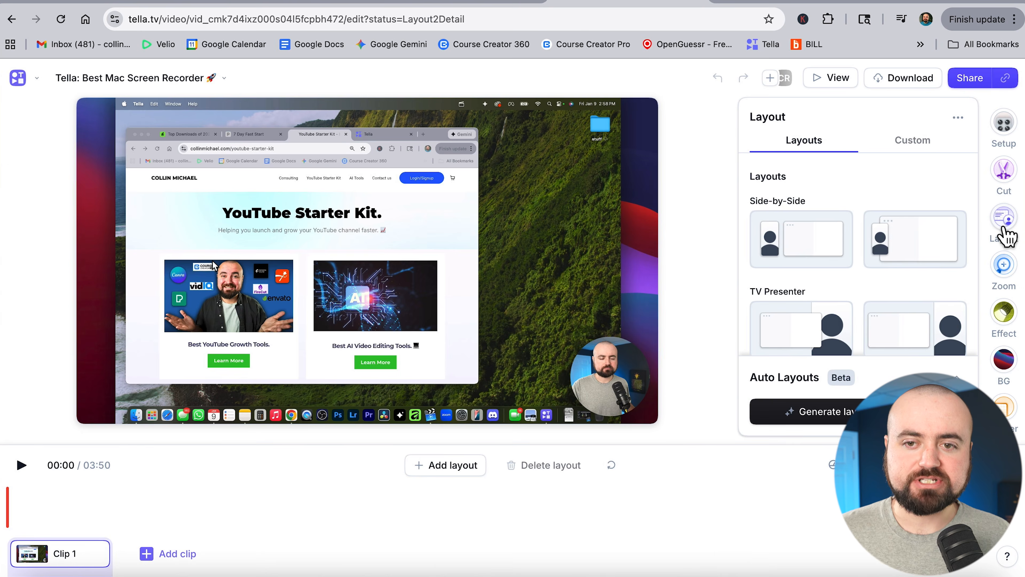
scroll(892, 275, down, 2)
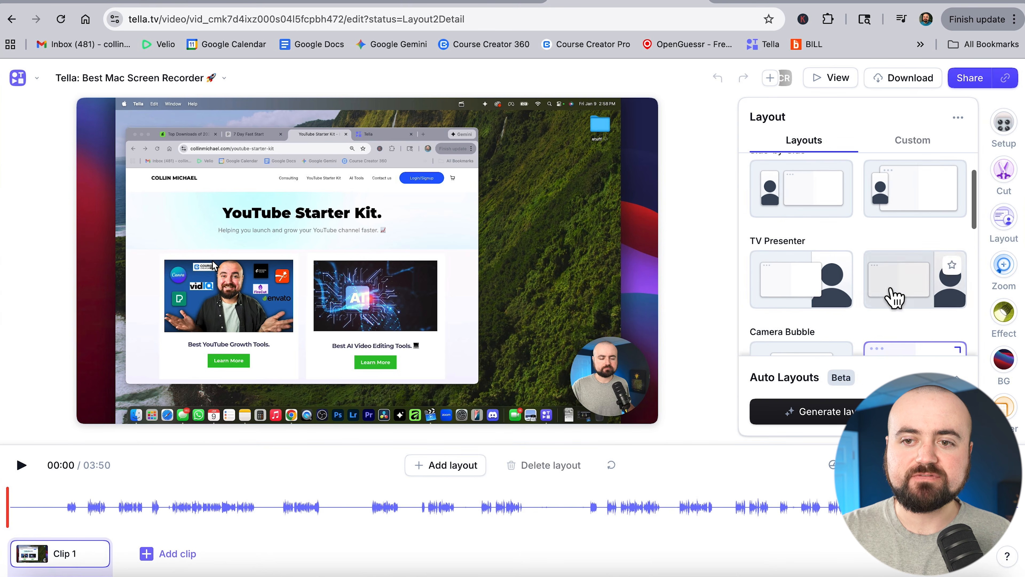
click(894, 296)
click(777, 286)
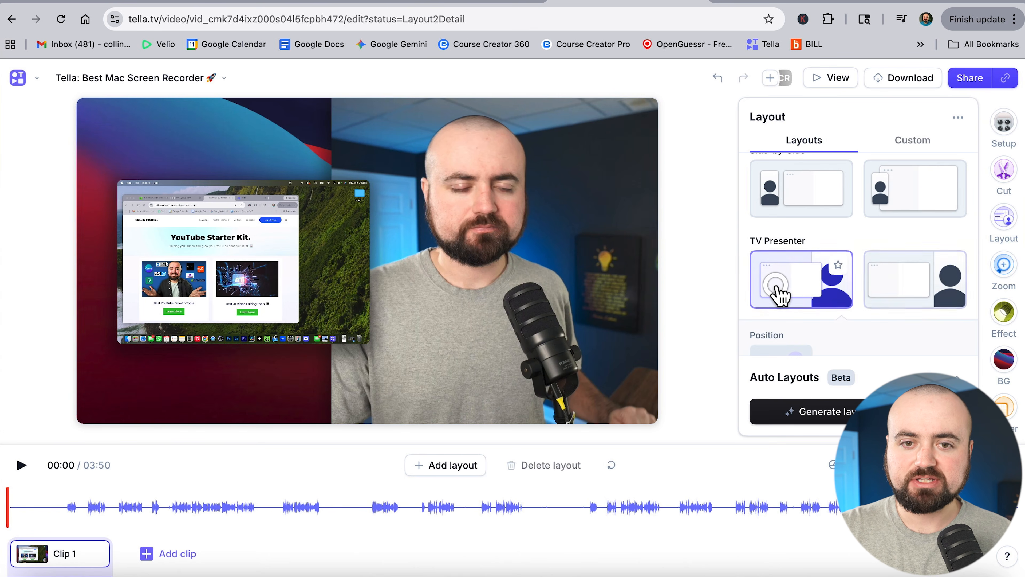
scroll(805, 298, down, 6)
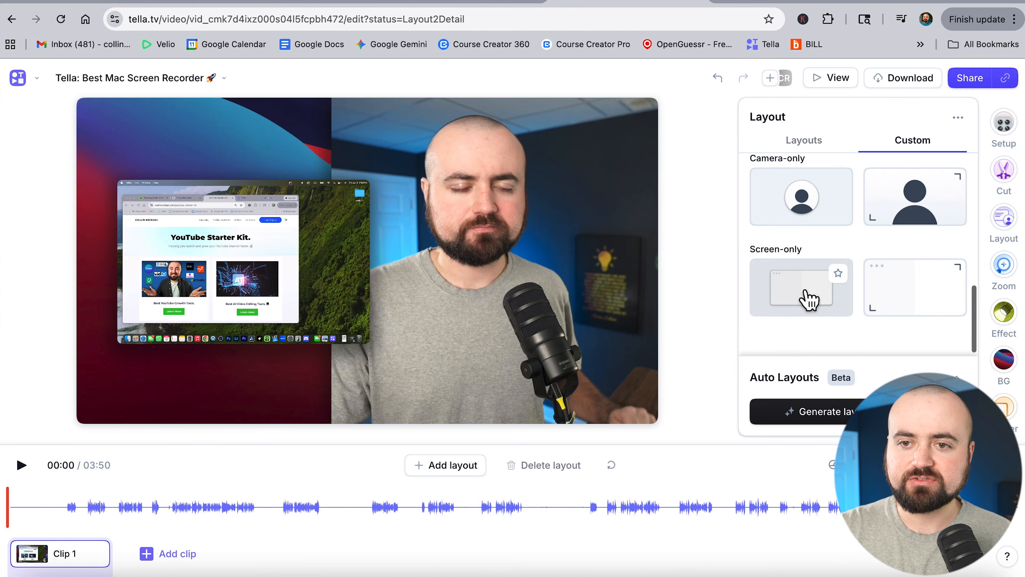
click(887, 218)
- Apply the Bottom Right Circle camera bubble layout and shift the screen recording toward the left edge of the frame
scroll(836, 222, up, 3)
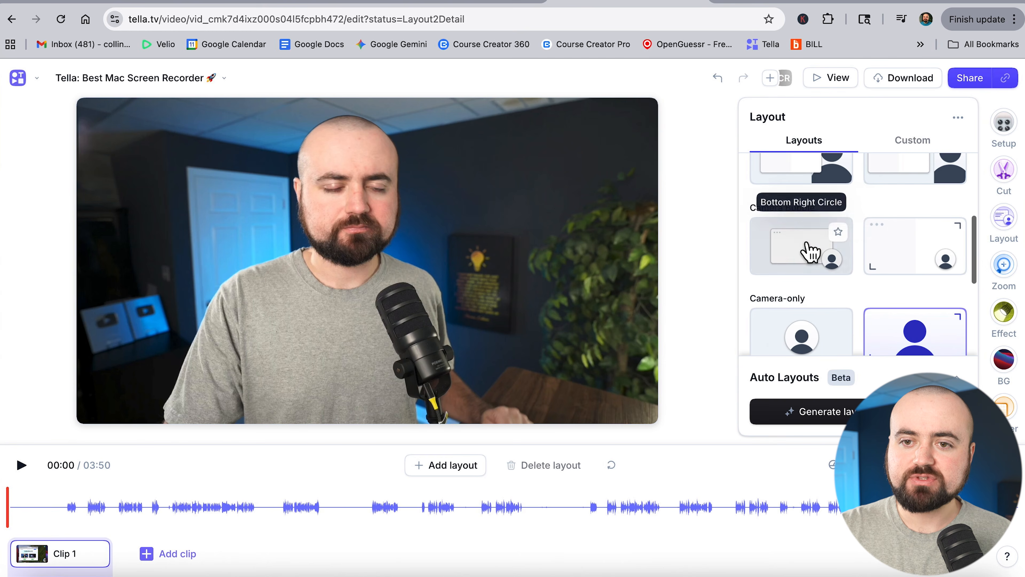
click(807, 246)
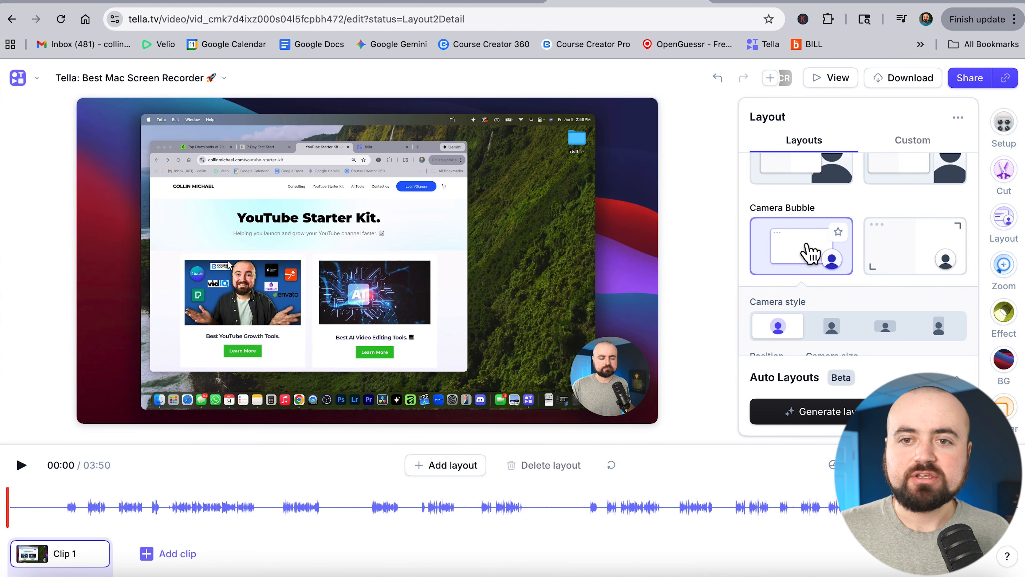
scroll(809, 252, up, 3)
click(349, 287)
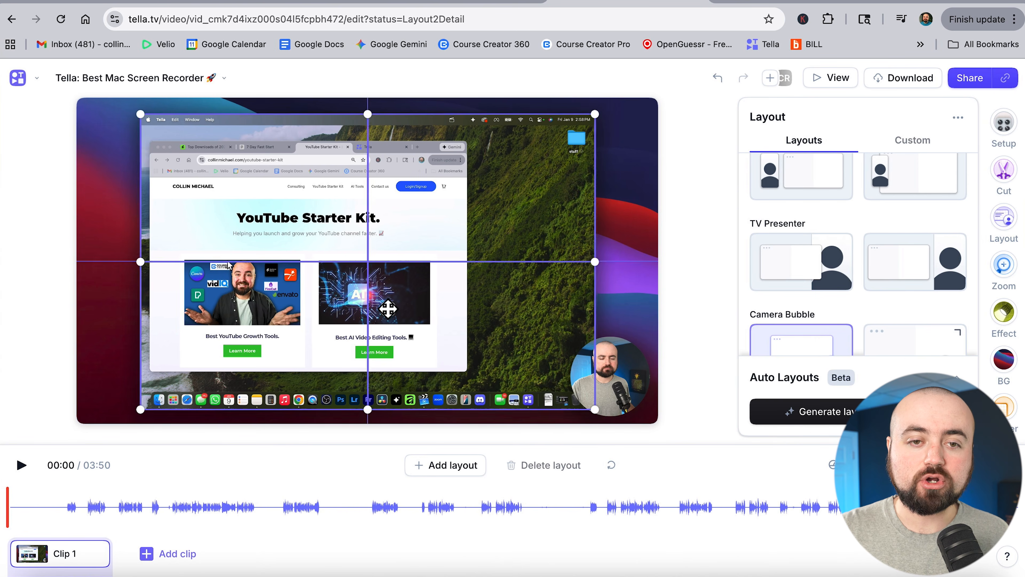
drag(388, 309, 360, 307)
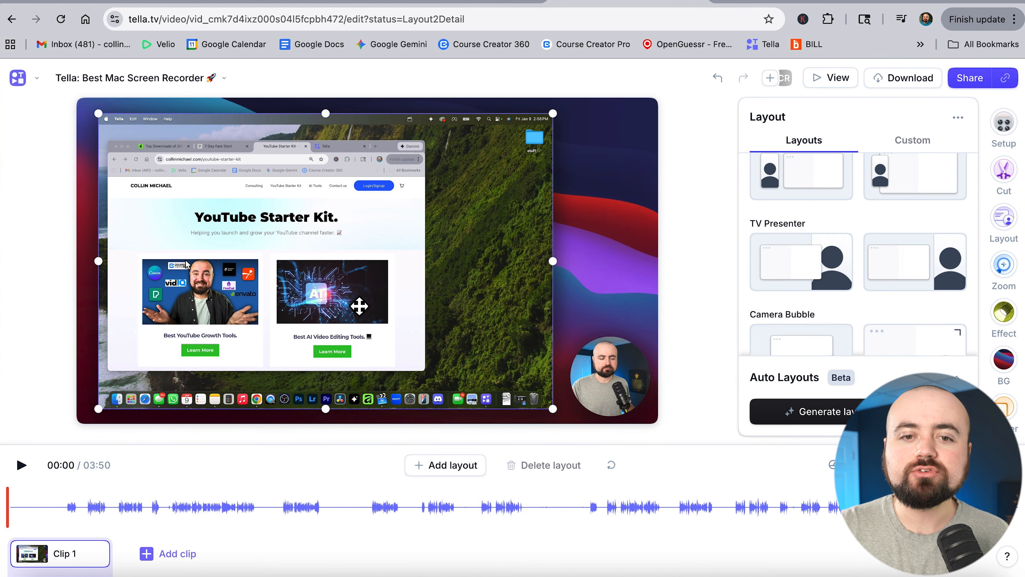
- Crop the dock and menu bar out of the screen recording, to 3019 × 1753 at X 2, Y 84, for all layouts in the clip
scroll(1007, 258, down, 3)
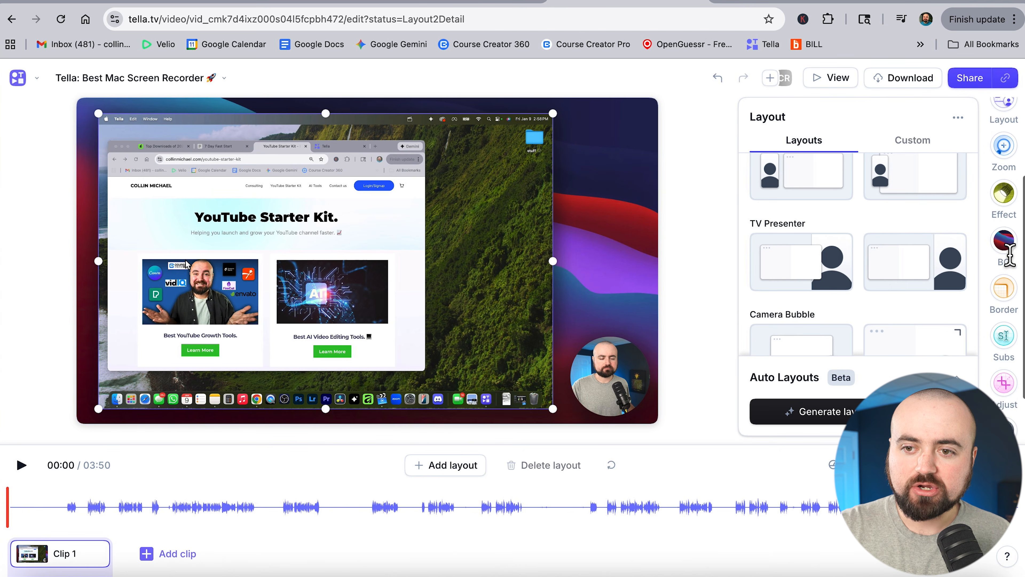
scroll(1007, 258, down, 2)
click(1007, 325)
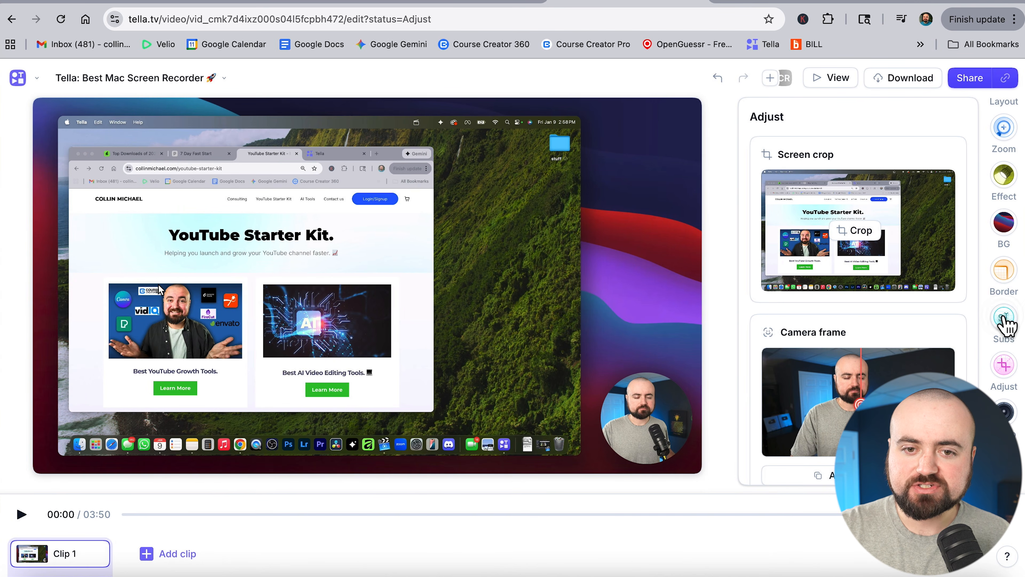
click(276, 449)
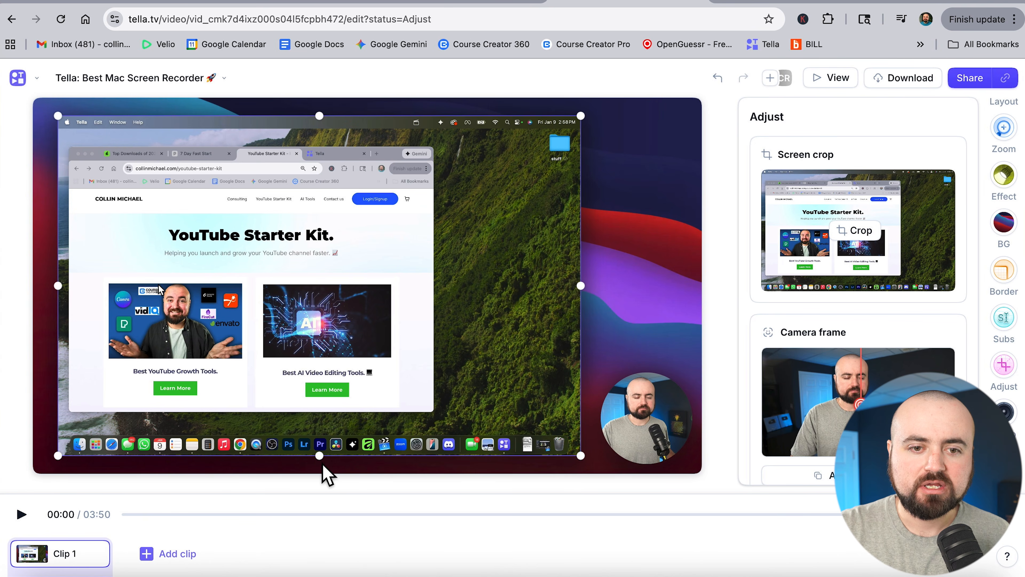
mouse_move(319, 455)
mouse_down()
mouse_move(318, 445)
mouse_move(319, 455)
mouse_up()
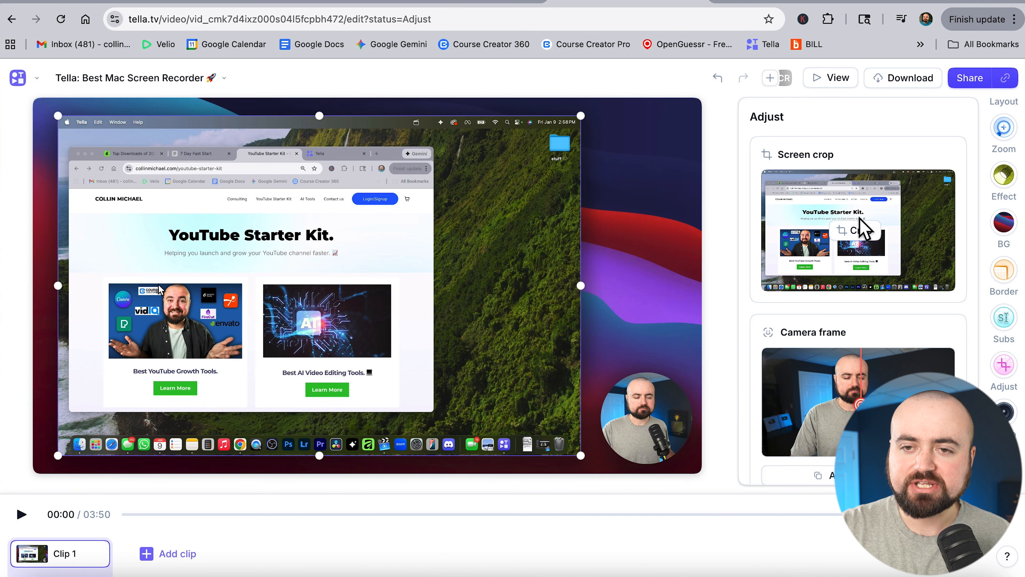
click(862, 234)
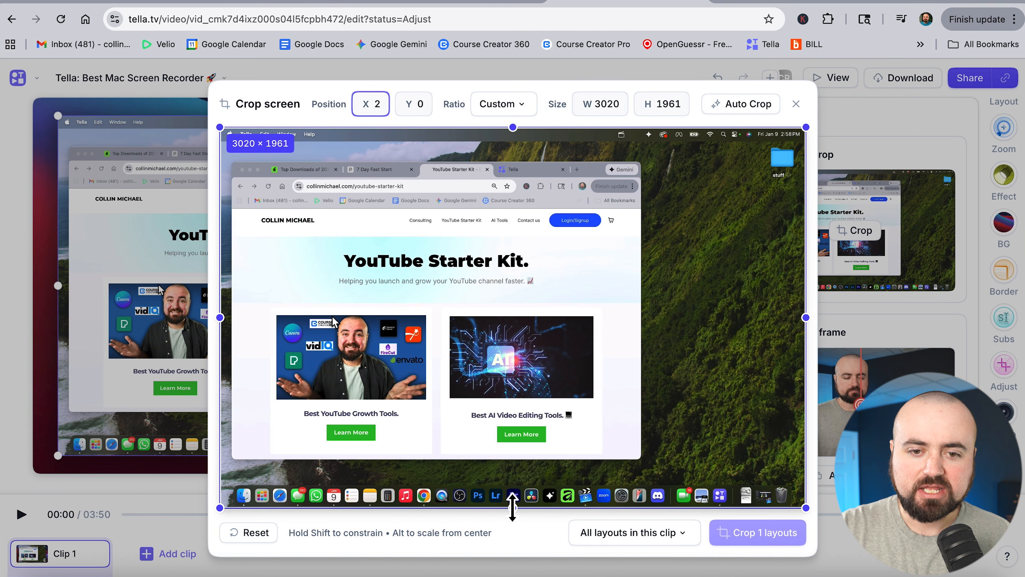
drag(513, 507, 511, 483)
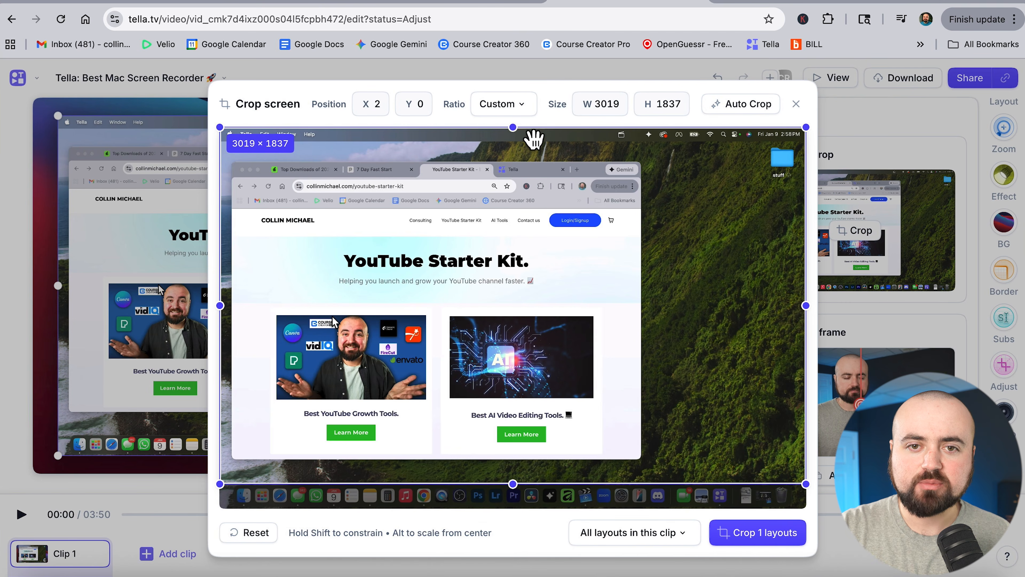
drag(511, 128, 512, 143)
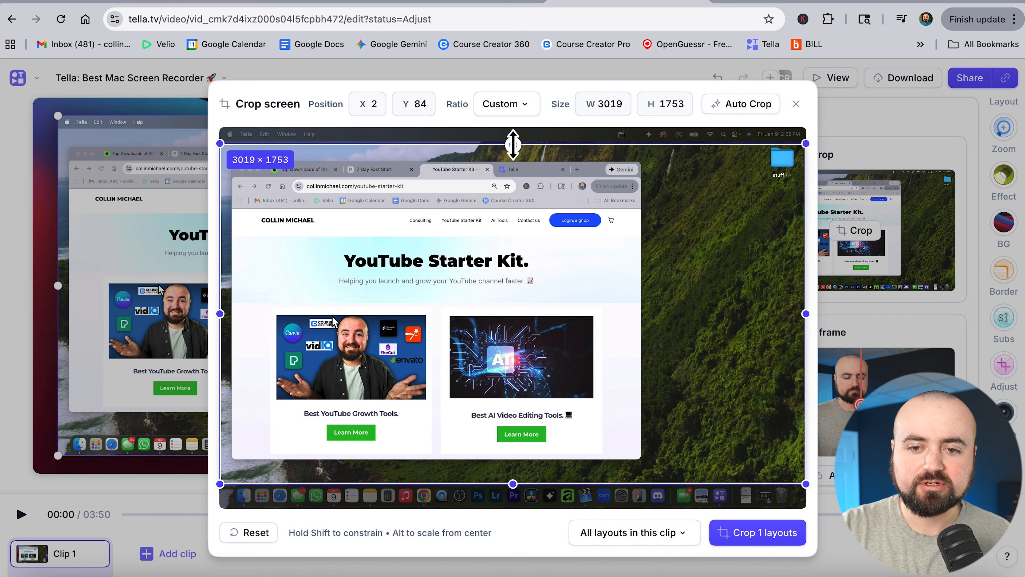
click(739, 532)
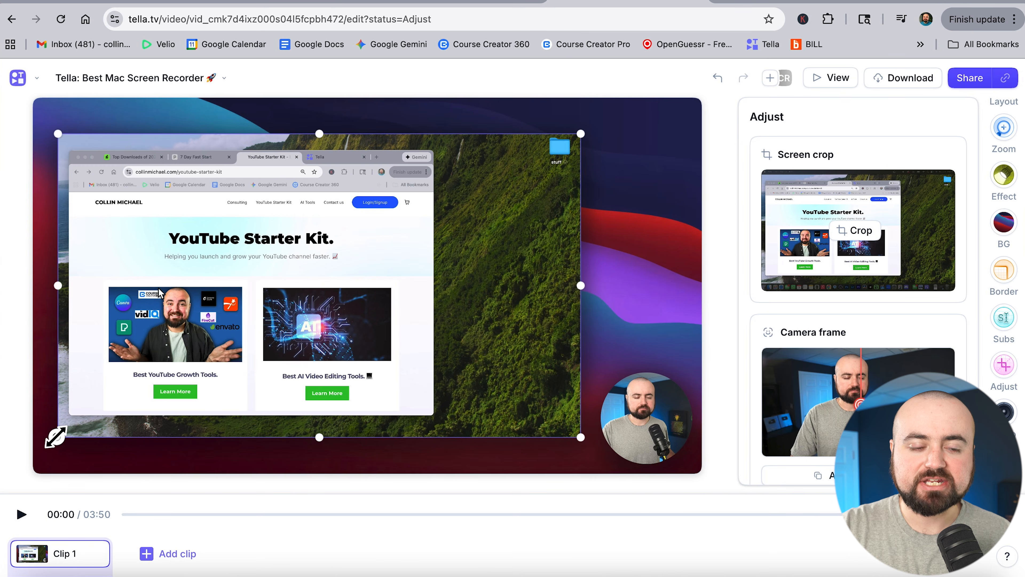
- Enlarge the cropped screen recording to fill more of the frame, and make the circular camera bubble bigger
drag(56, 436, 34, 451)
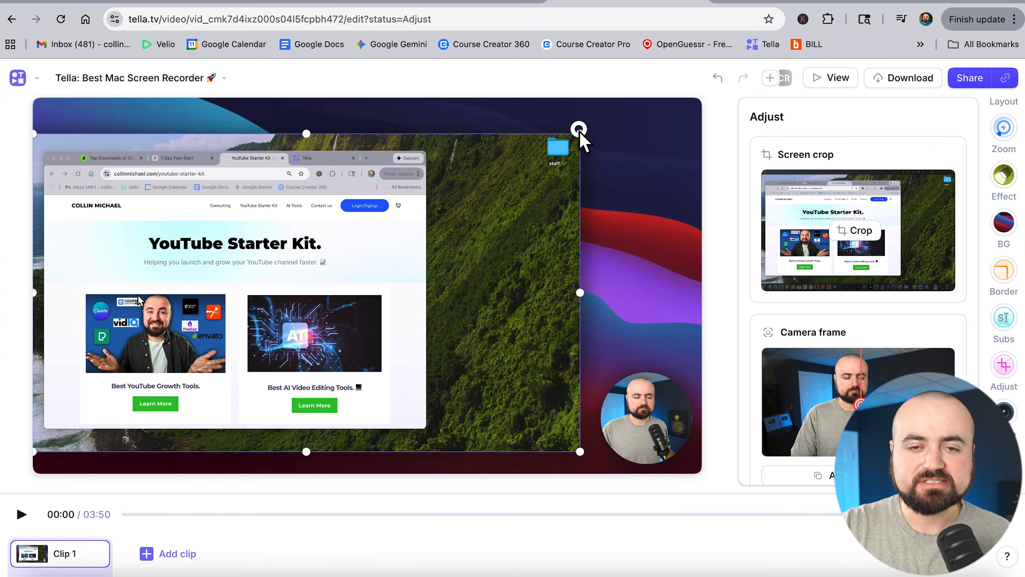
drag(581, 133, 638, 131)
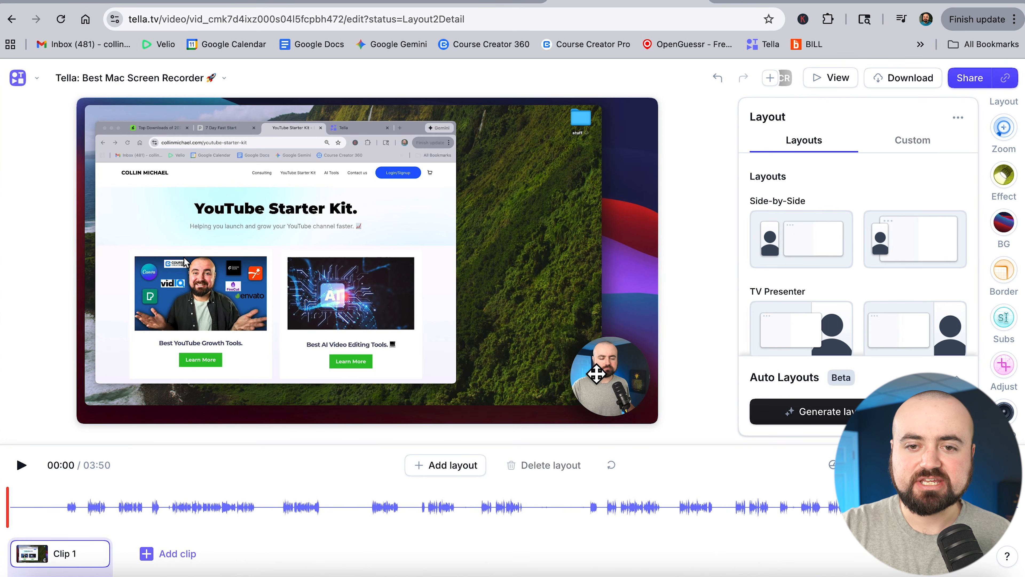
click(612, 382)
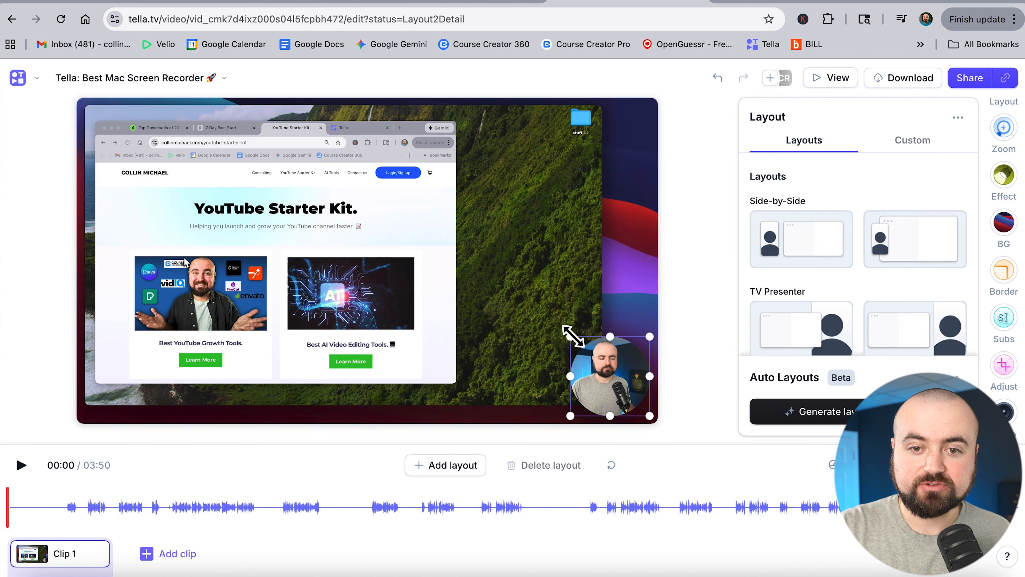
drag(572, 336, 592, 354)
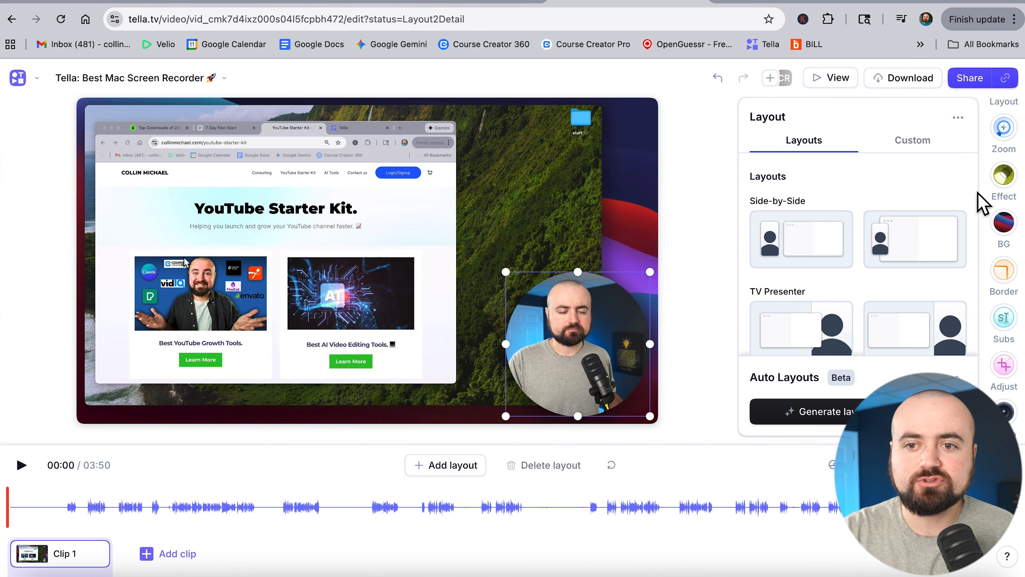
- Reapply the Bottom Right Circle camera bubble layout to restore its preset screen and camera placement
scroll(961, 263, down, 7)
scroll(961, 263, up, 5)
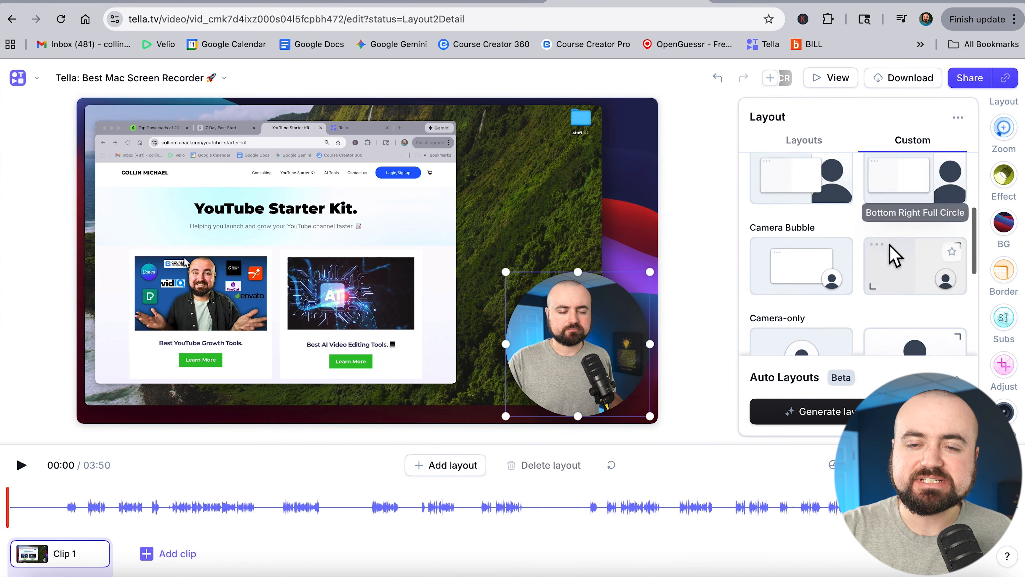
scroll(850, 299, down, 2)
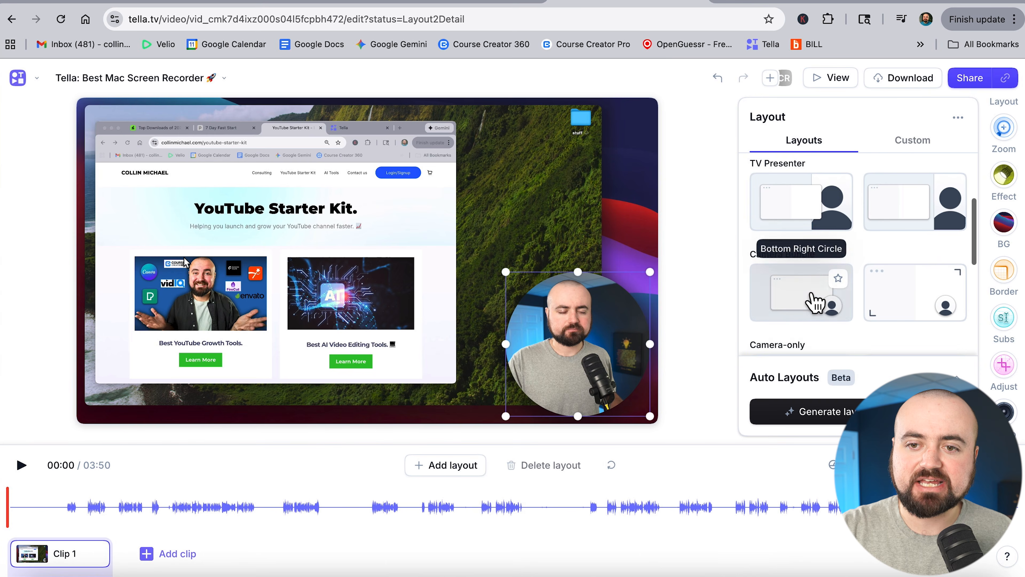
click(812, 301)
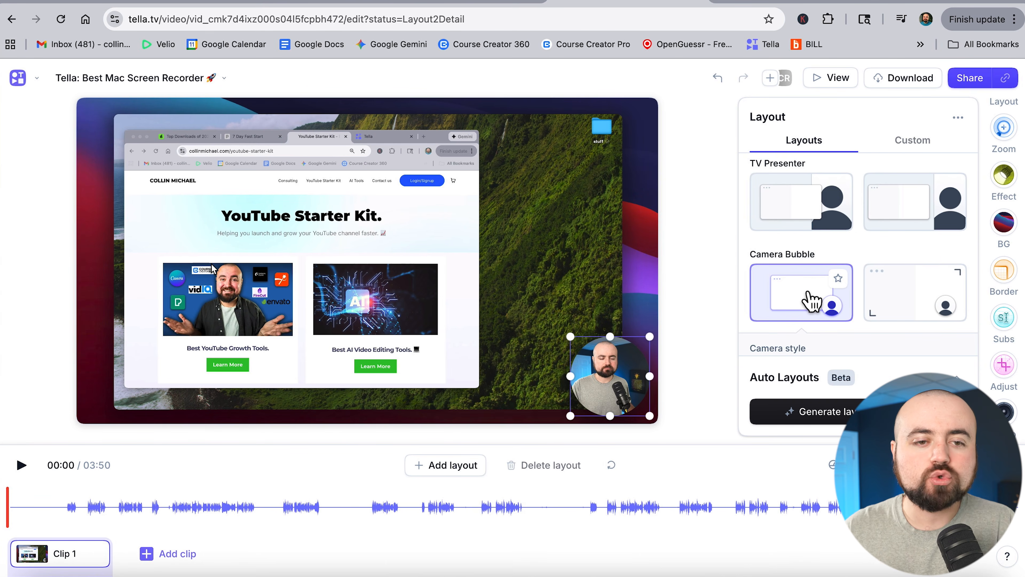
- Remove the detected silences from the clip with the Cut tools, using the Natural setting
scroll(1002, 196, up, 3)
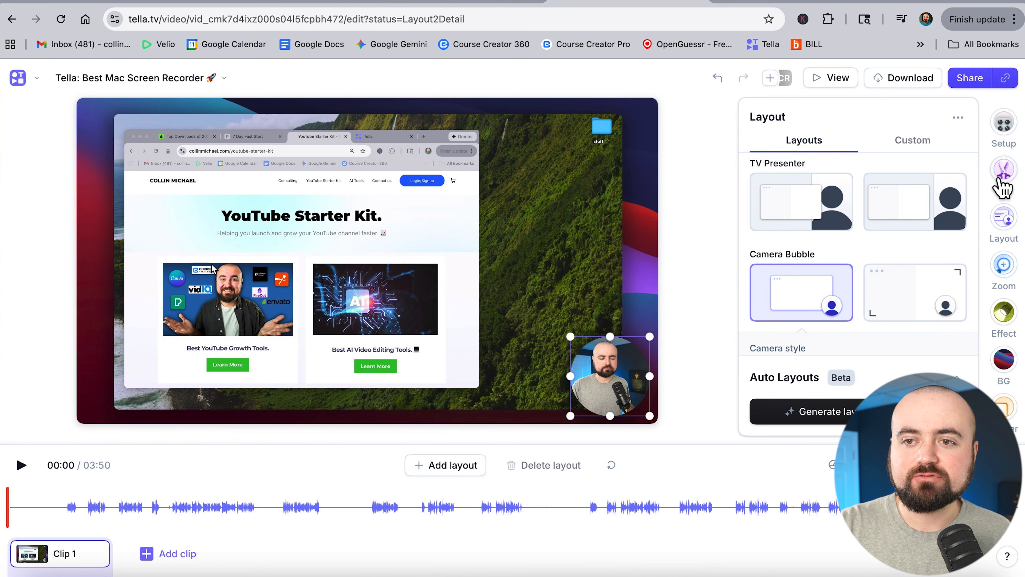
click(1002, 171)
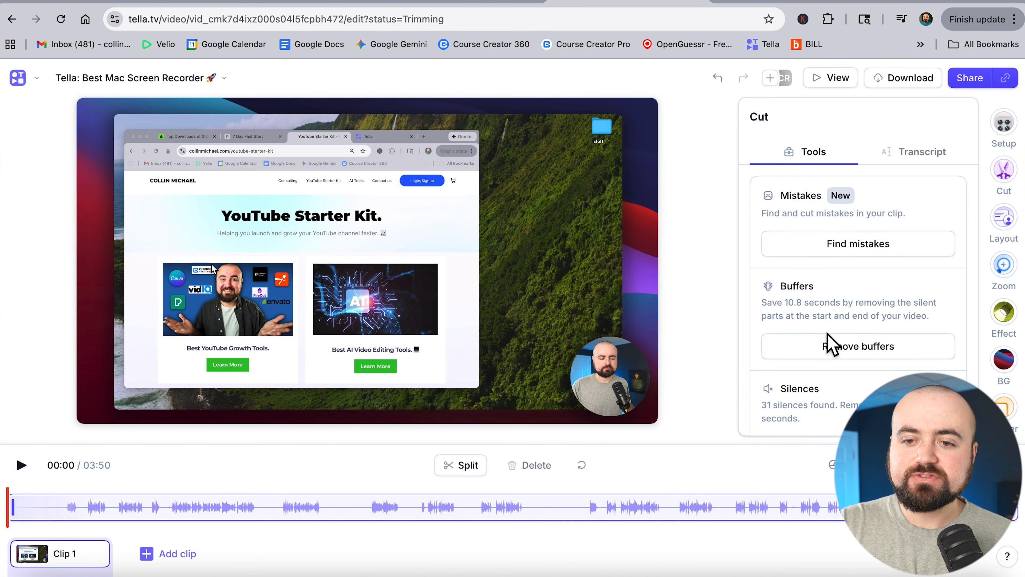
scroll(828, 335, down, 1)
scroll(832, 341, down, 3)
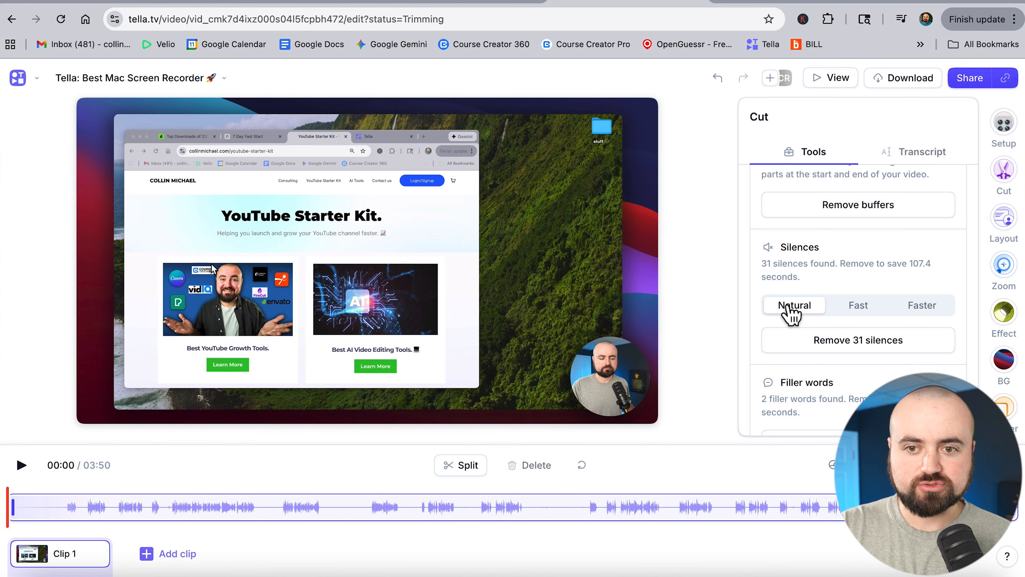
click(817, 346)
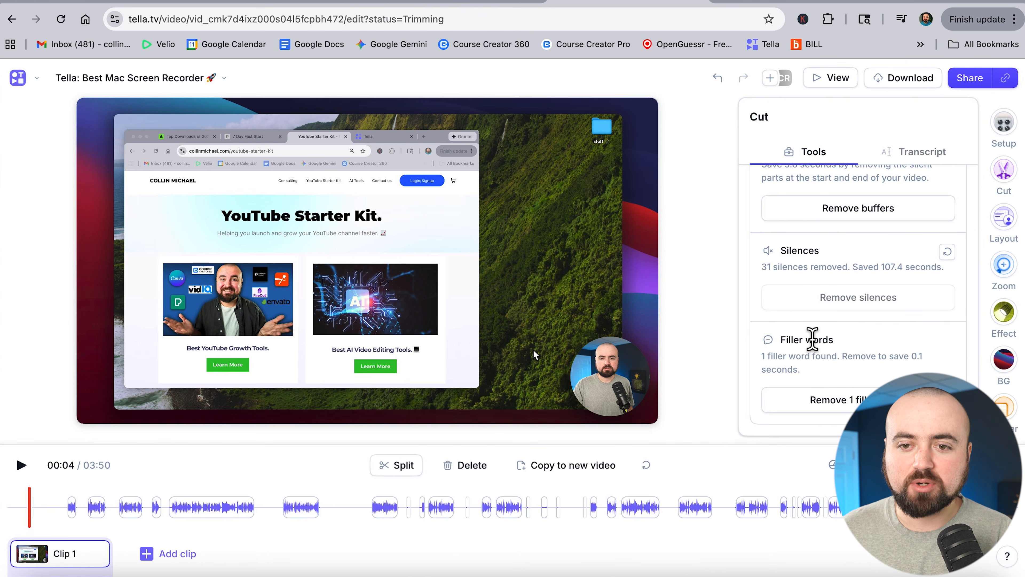
scroll(812, 339, up, 2)
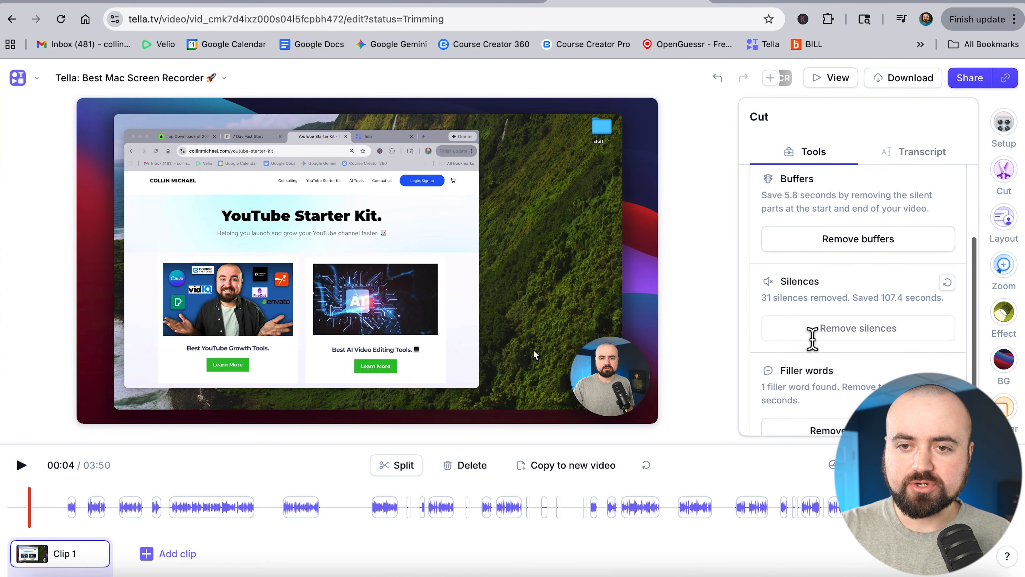
- Find the mistakes in the clip with the Cut tools
scroll(808, 343, down, 2)
scroll(799, 267, up, 2)
scroll(798, 266, up, 2)
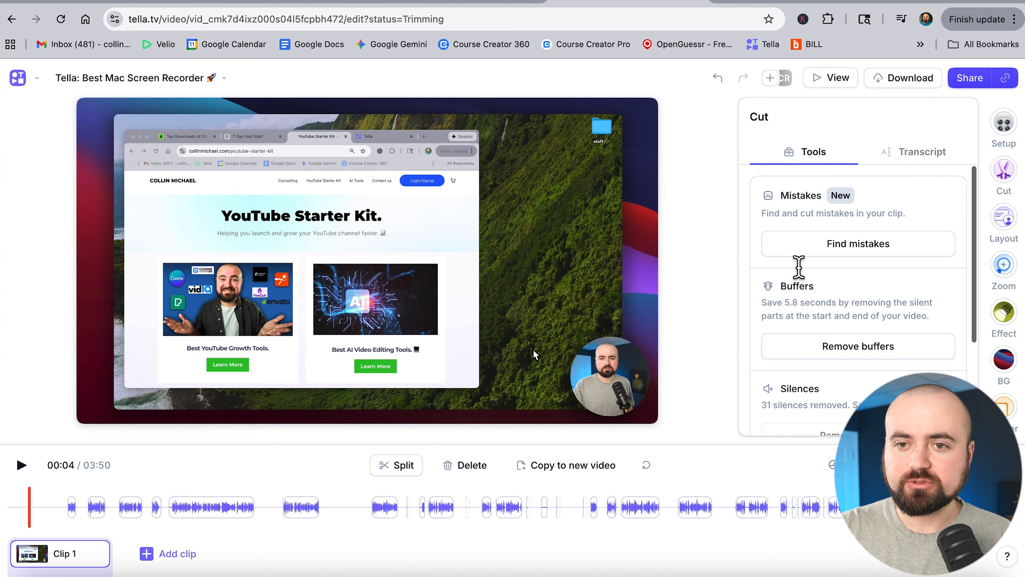
click(832, 252)
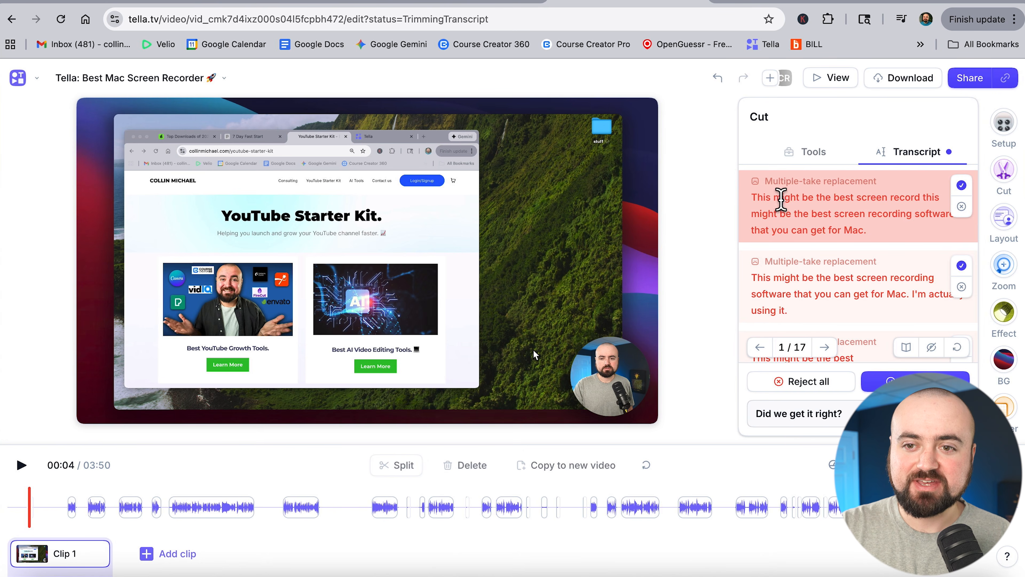
- Review the suggested multiple-take replacements throughout the transcript and accept the cuts
scroll(767, 262, down, 3)
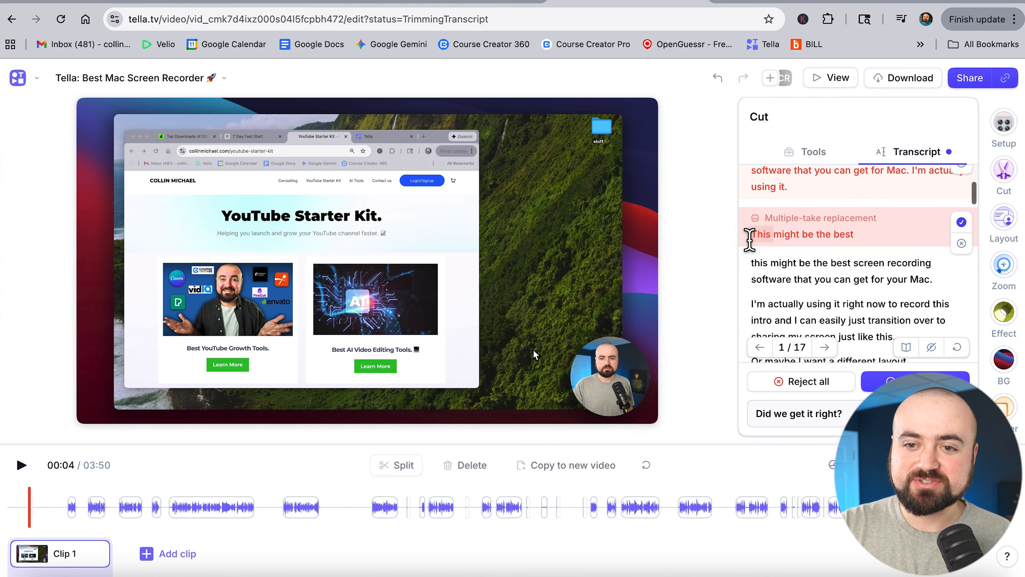
scroll(877, 248, down, 2)
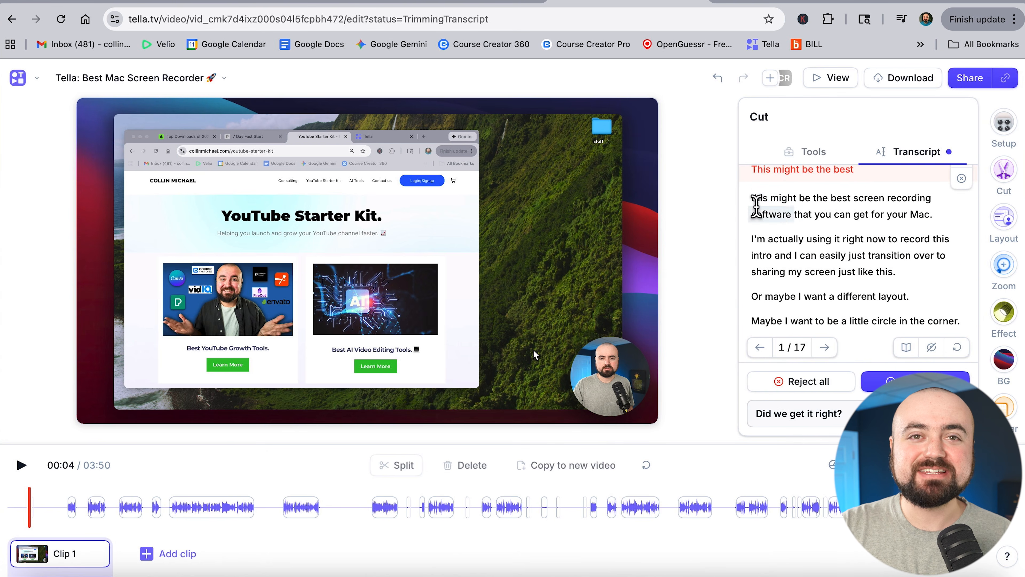
scroll(750, 206, up, 1)
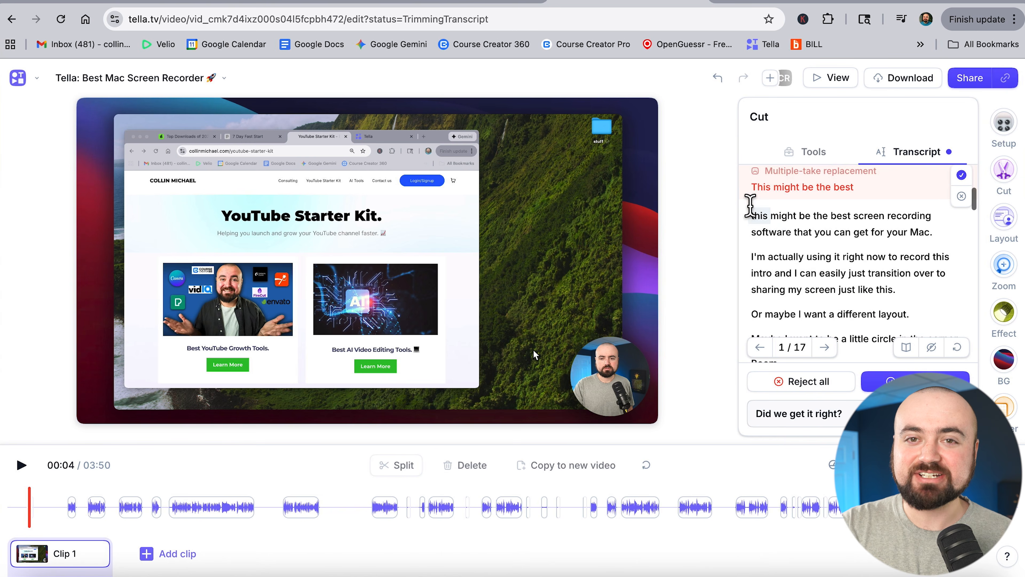
scroll(749, 203, up, 3)
scroll(755, 242, down, 8)
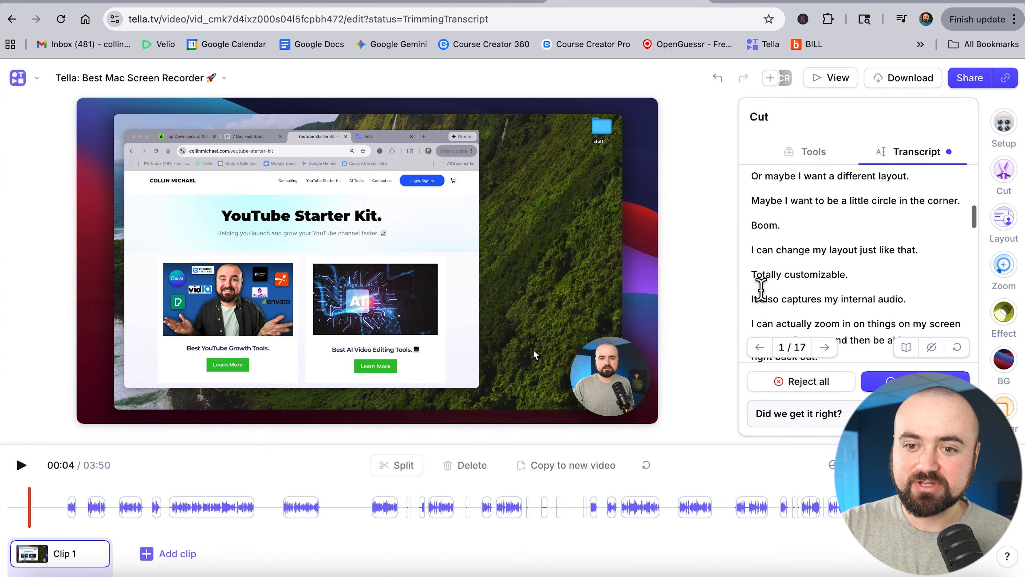
scroll(761, 289, down, 8)
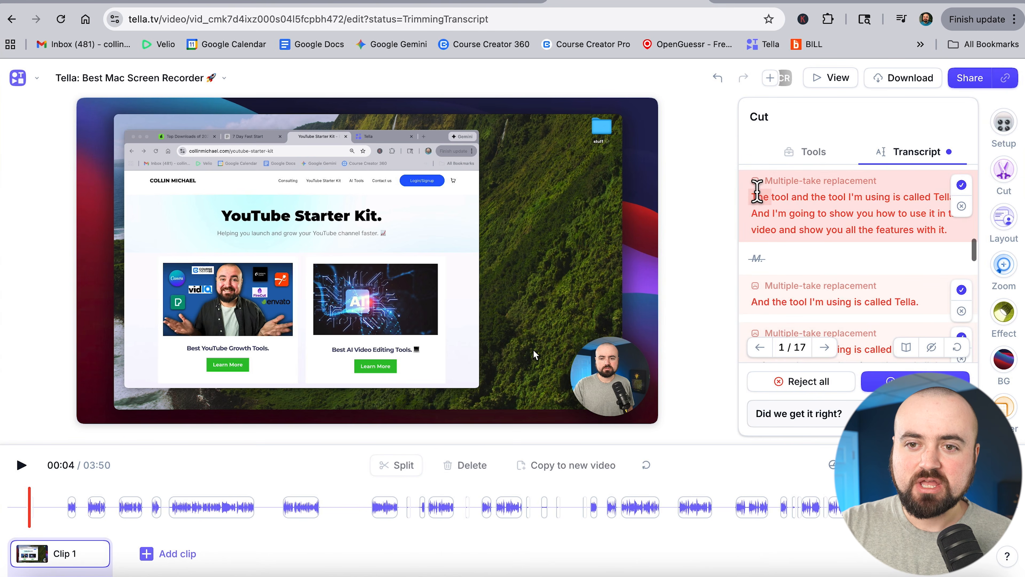
scroll(753, 218, down, 5)
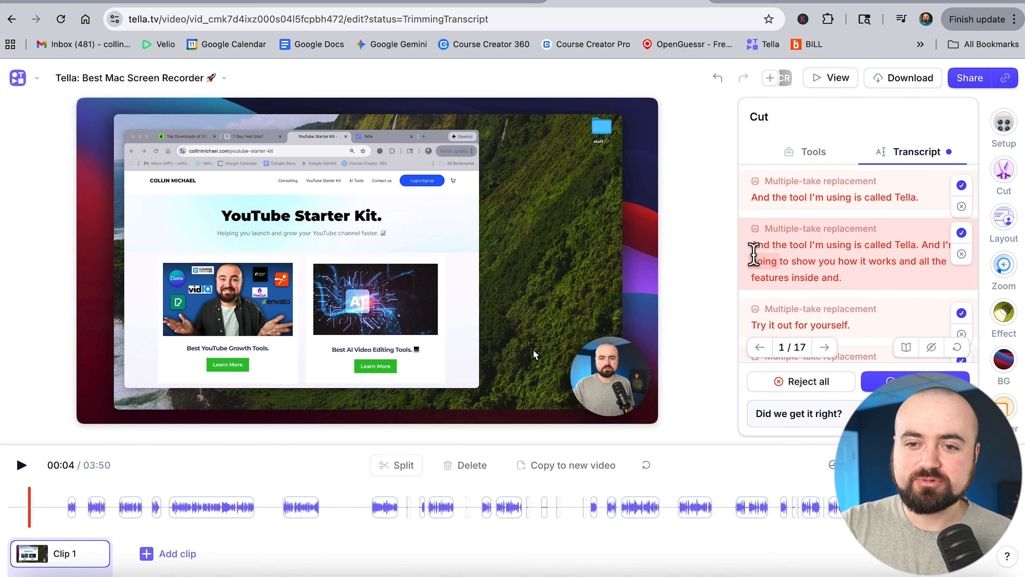
scroll(820, 269, down, 5)
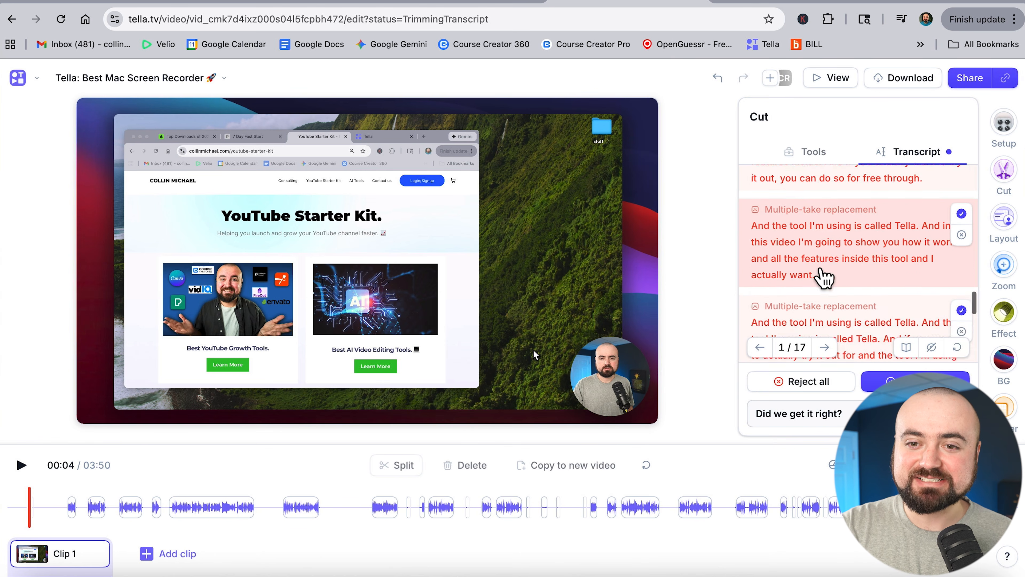
scroll(820, 268, down, 5)
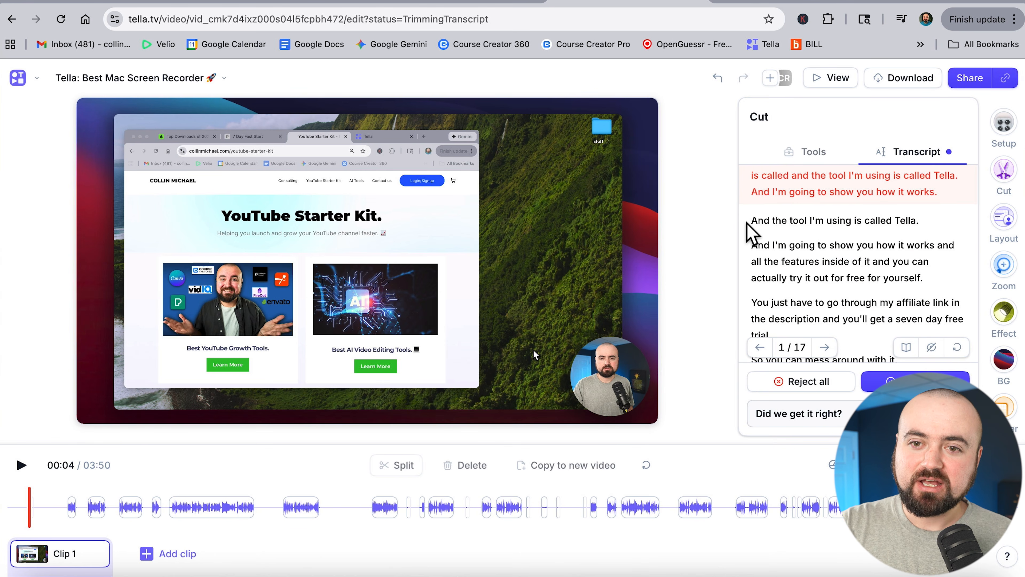
scroll(747, 232, down, 5)
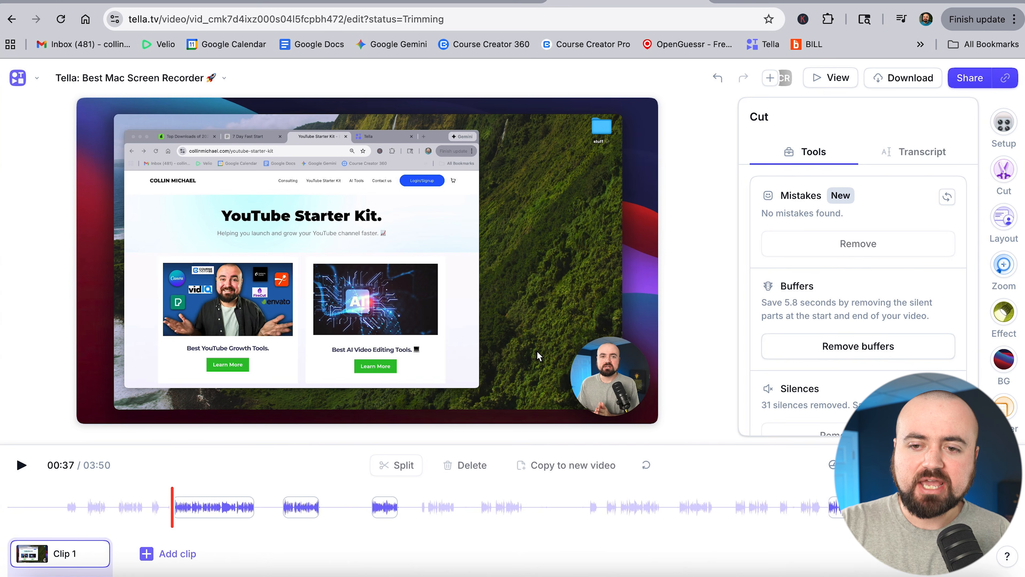
- Examine the kept and removed segments along the enlarged timeline, and return the playhead to the start of the first kept segment
drag(929, 464, 968, 465)
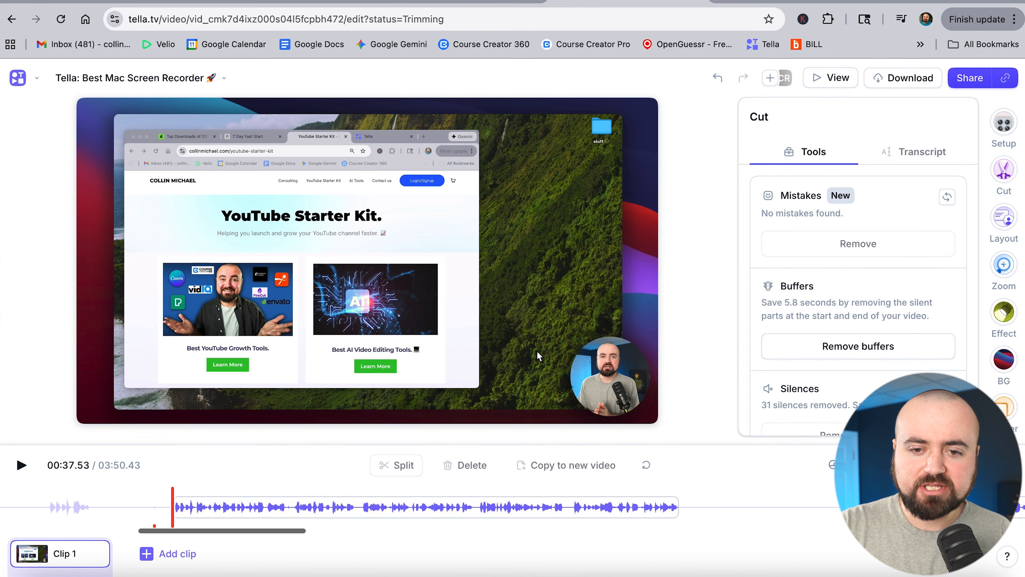
click(662, 507)
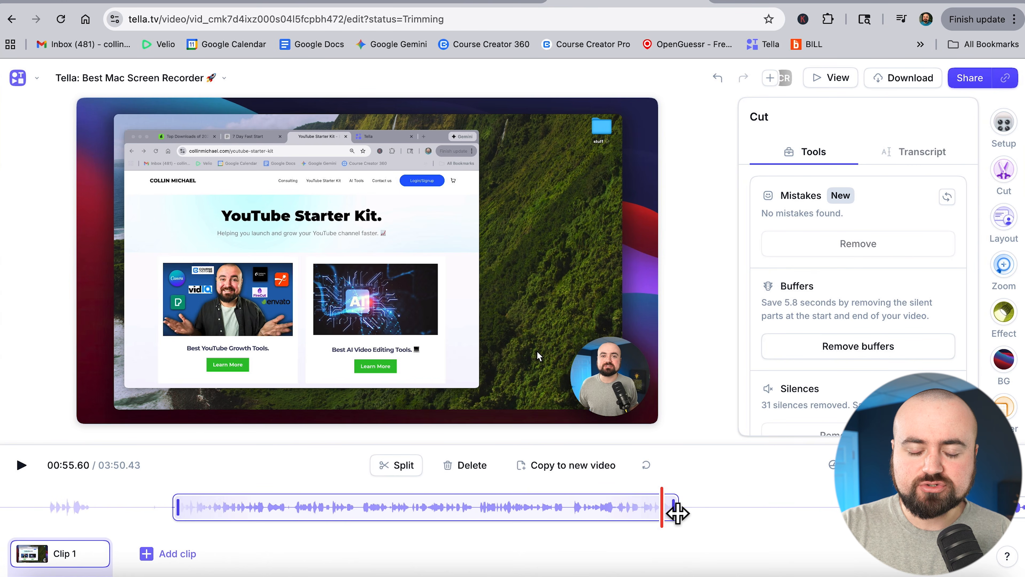
scroll(611, 513, right, 10)
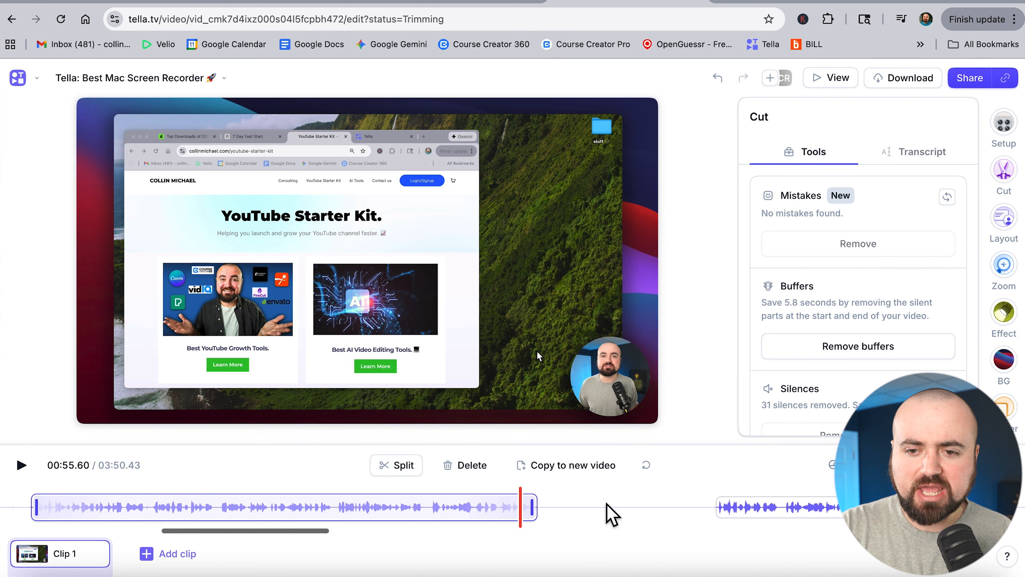
scroll(738, 509, right, 5)
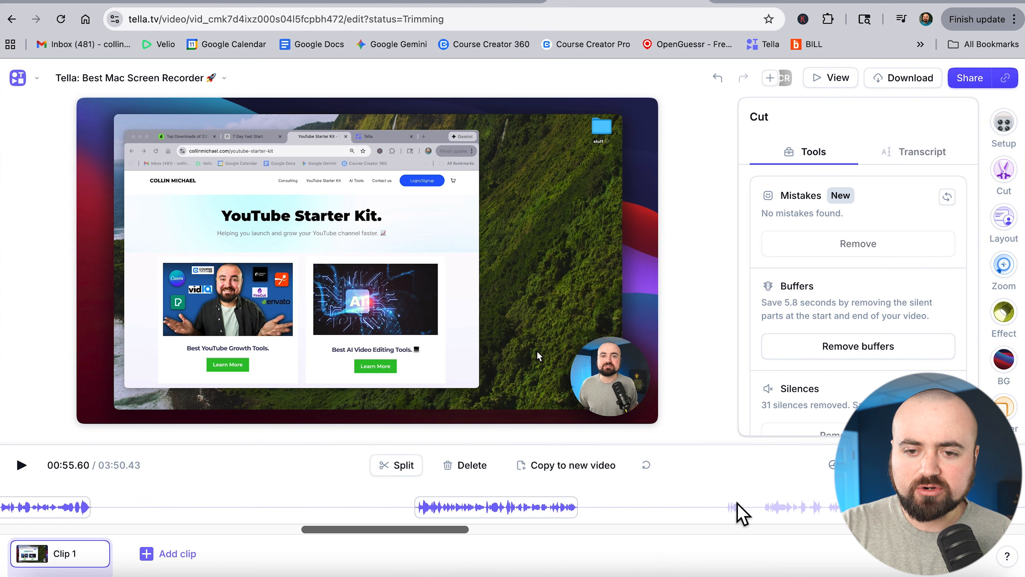
scroll(458, 513, right, 5)
scroll(457, 504, right, 5)
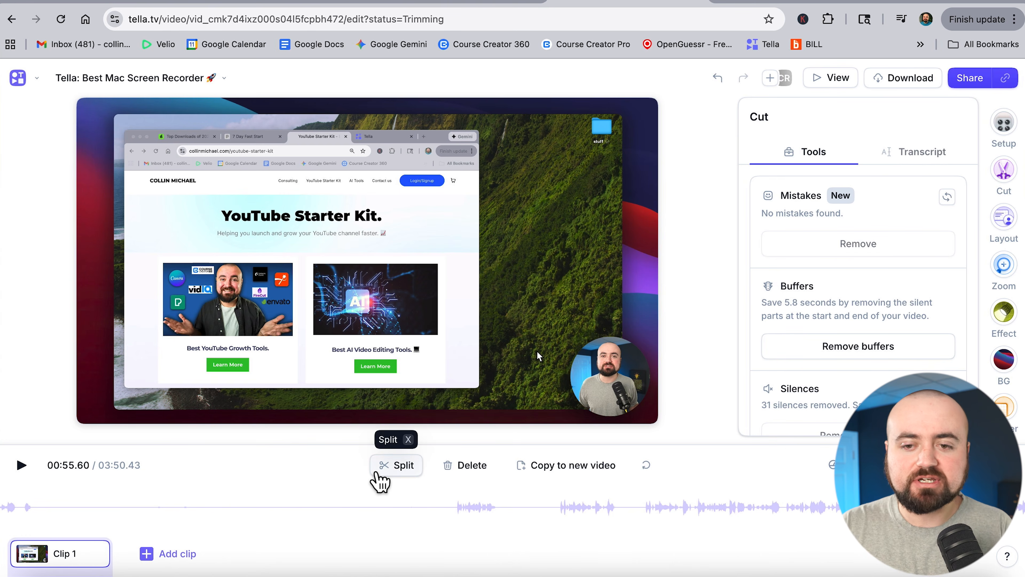
scroll(524, 517, right, 5)
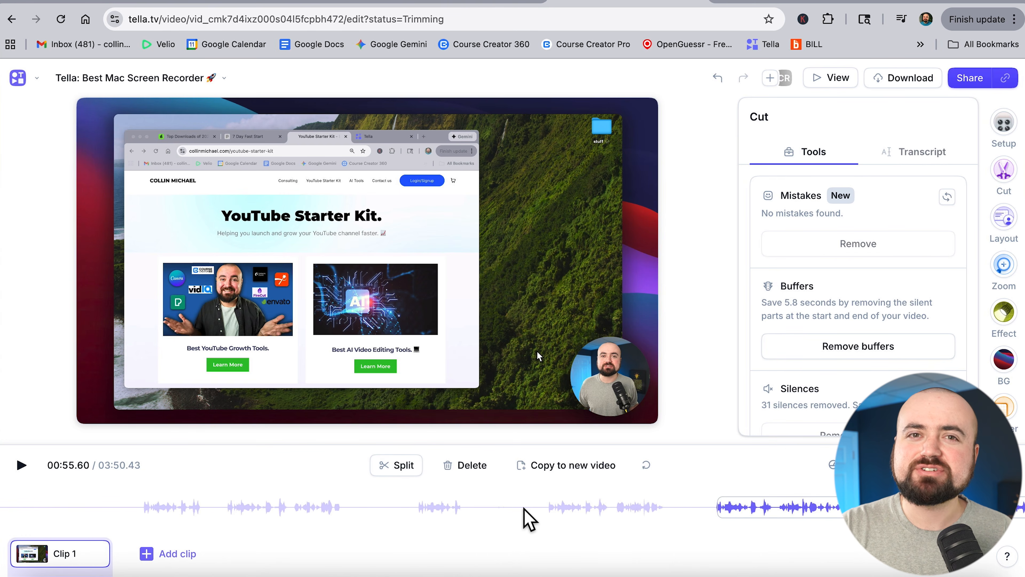
drag(904, 465, 853, 465)
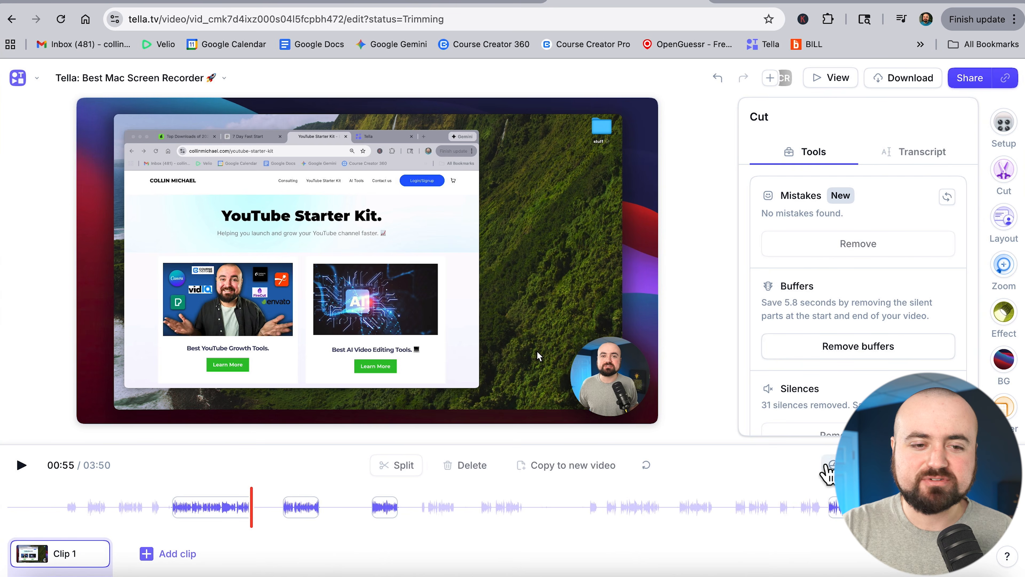
click(176, 507)
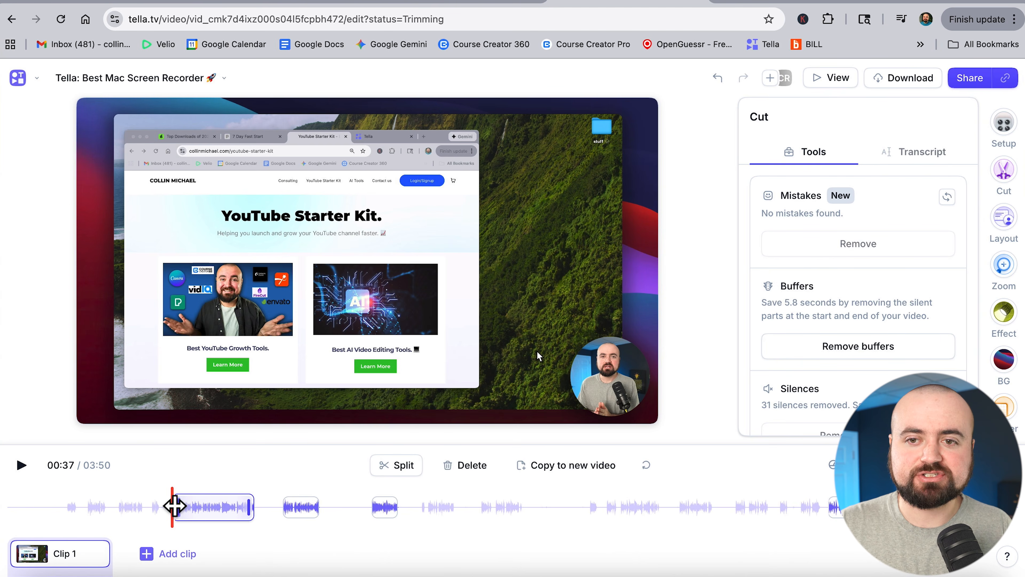
- Apply the full-frame Camera-only layout to the clip
click(1005, 228)
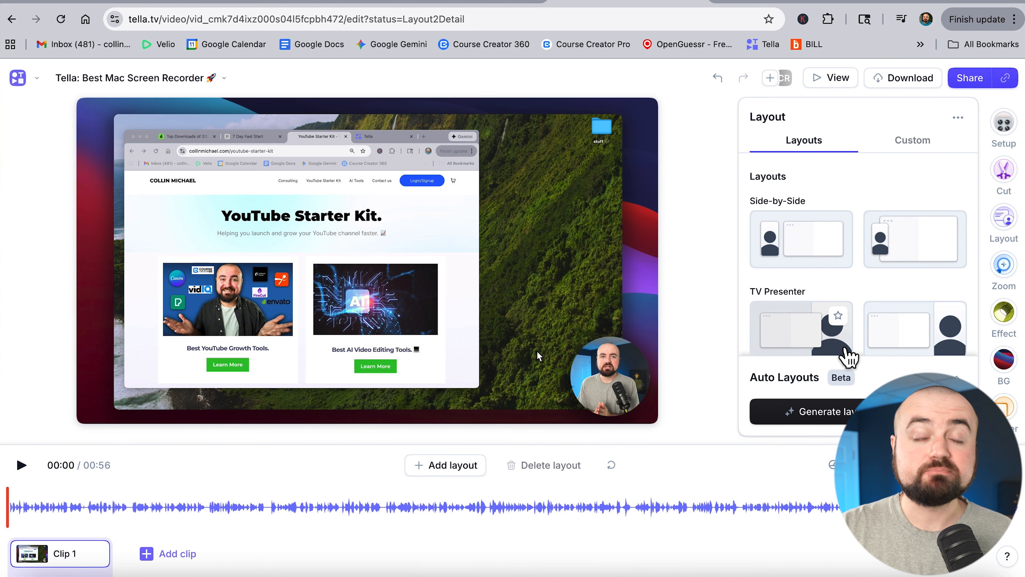
scroll(846, 351, down, 6)
scroll(848, 360, down, 2)
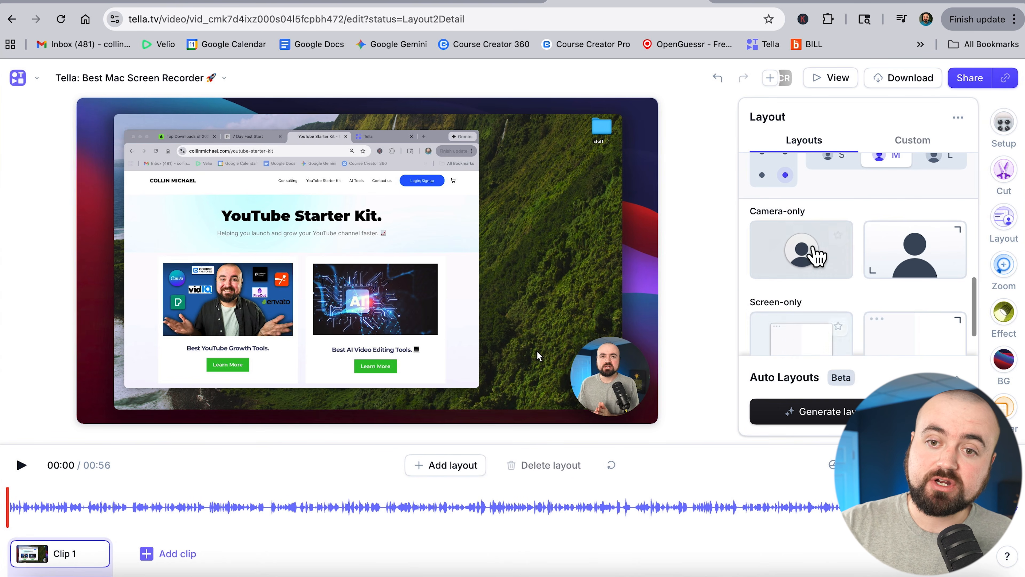
click(902, 269)
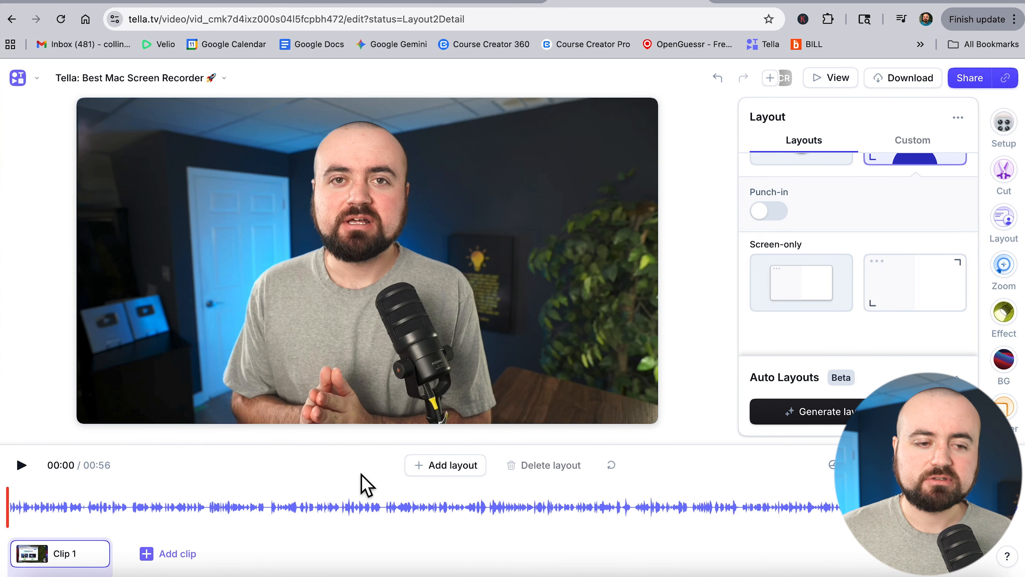
- Play the clip to about 00:07 and add a Side-by-Side layout with separate camera and screen at that point
click(20, 474)
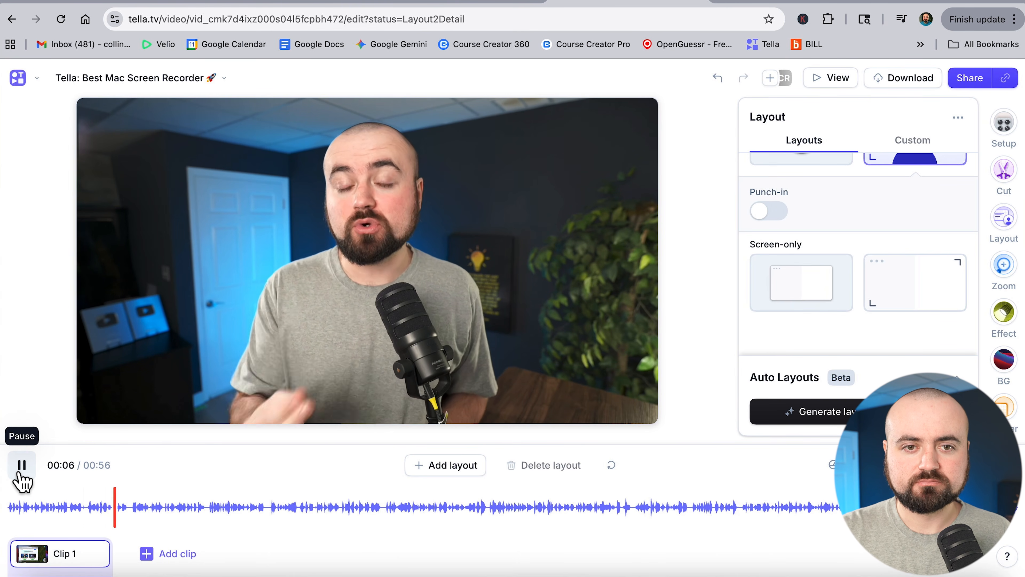
click(21, 470)
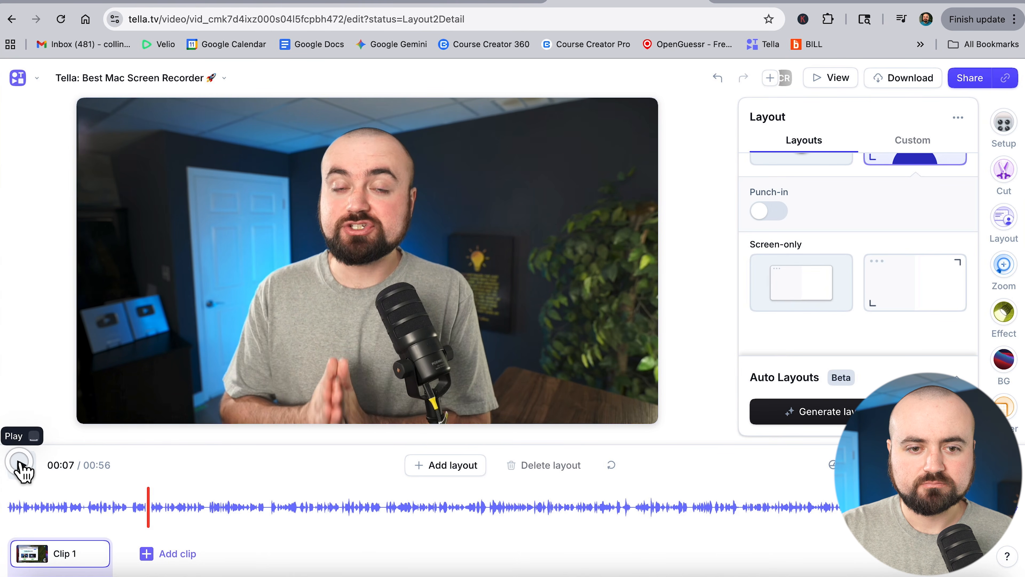
click(430, 477)
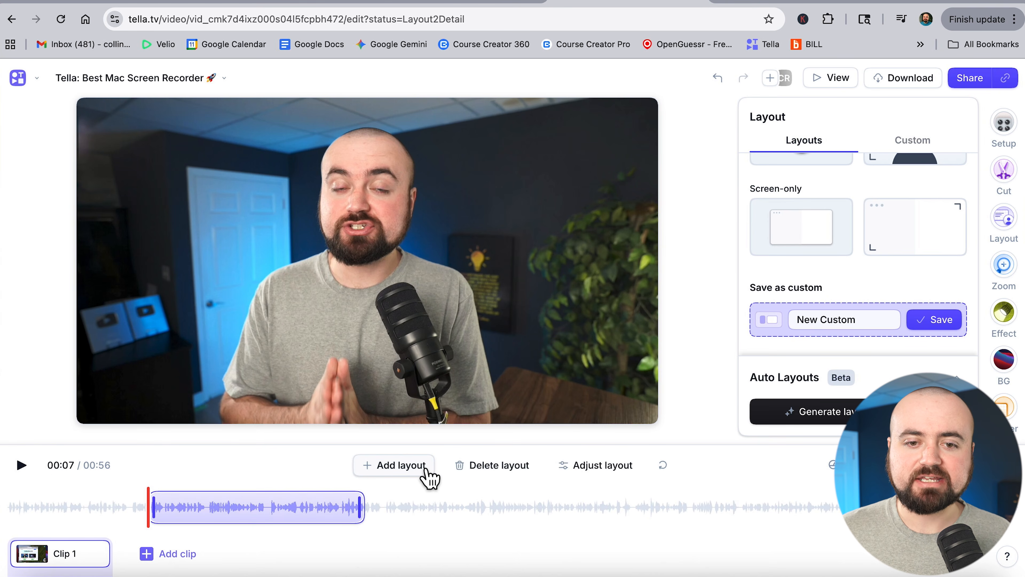
scroll(861, 227, up, 10)
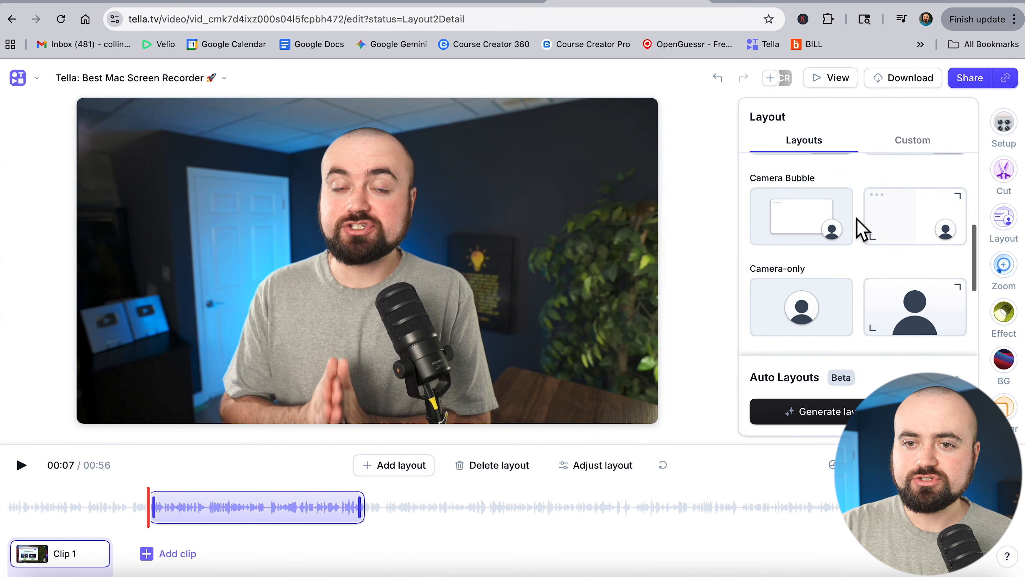
scroll(860, 227, up, 3)
scroll(861, 227, down, 6)
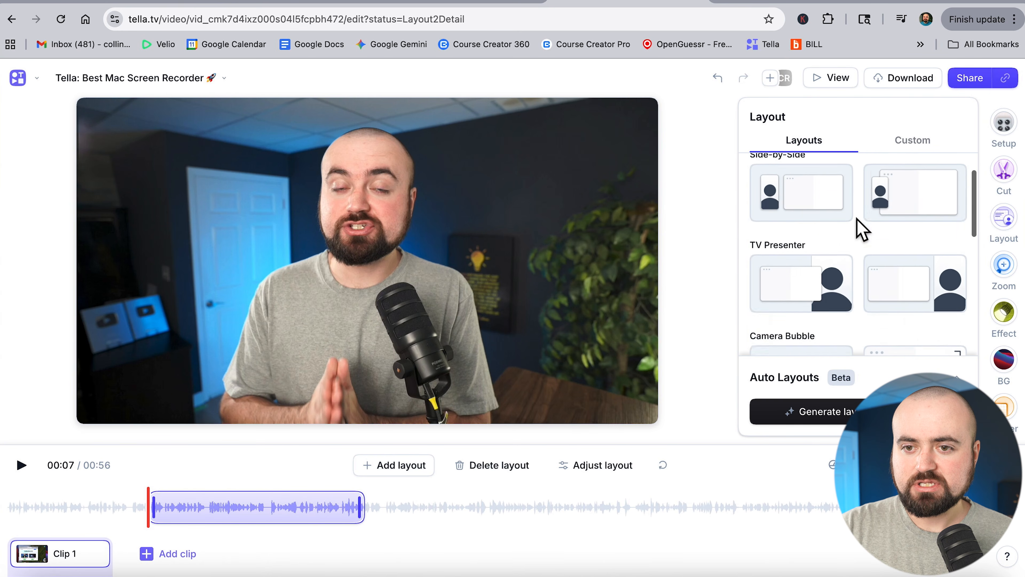
scroll(860, 229, down, 3)
scroll(859, 228, up, 10)
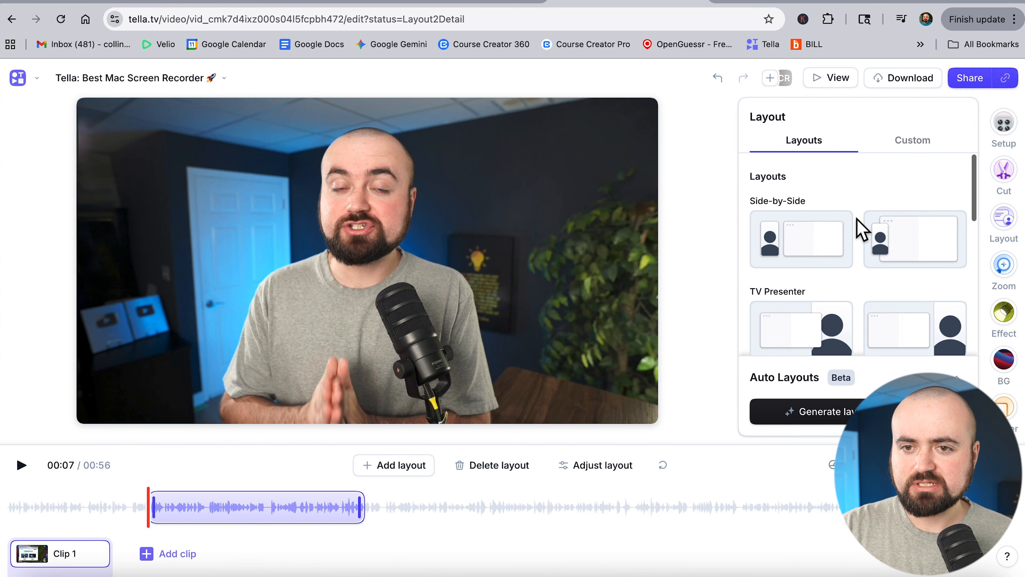
click(794, 255)
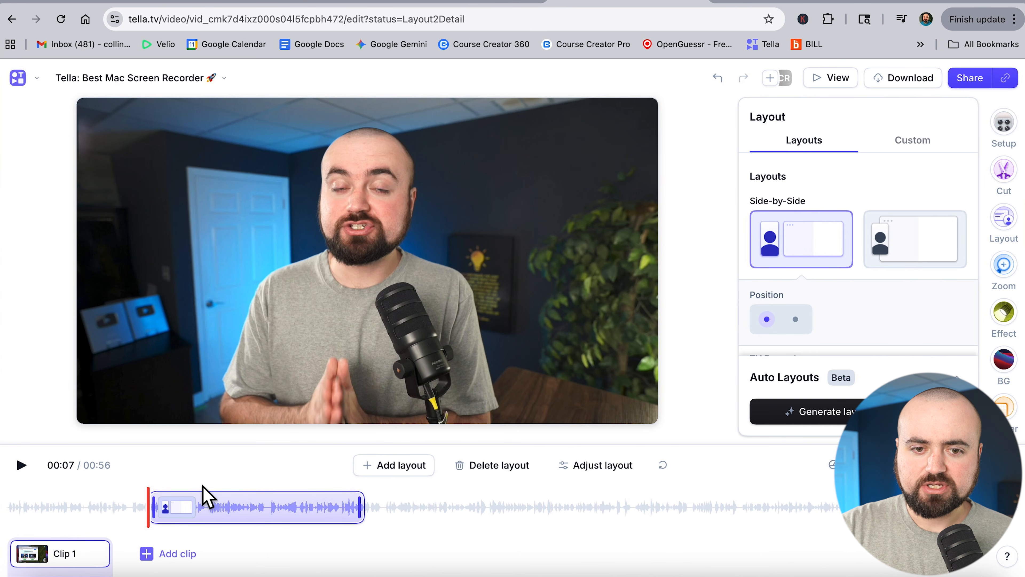
- Position the camera to the right of the screen in the Side-by-Side layout and shorten its segment to end at about 00:15
drag(148, 502, 169, 497)
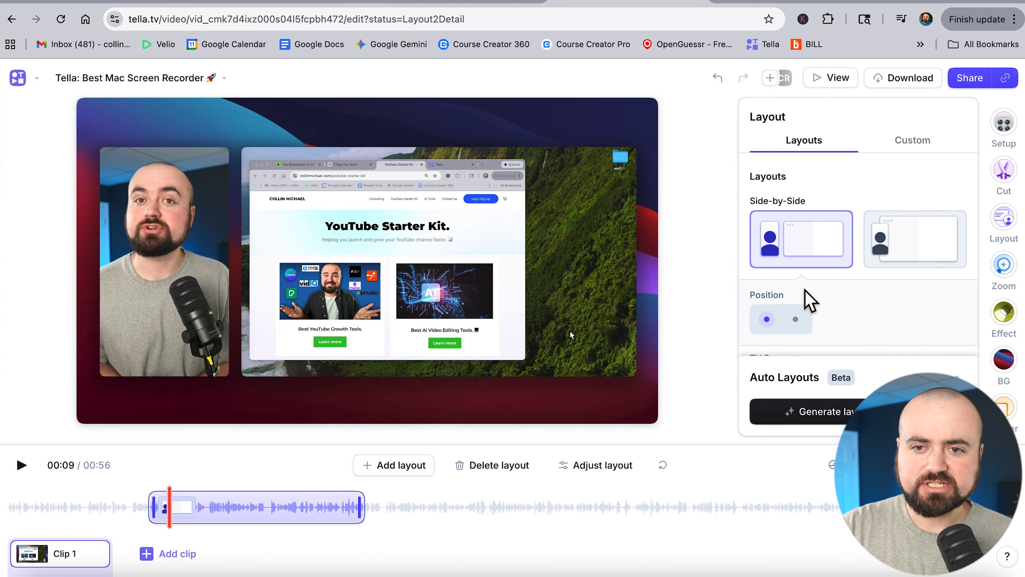
click(795, 320)
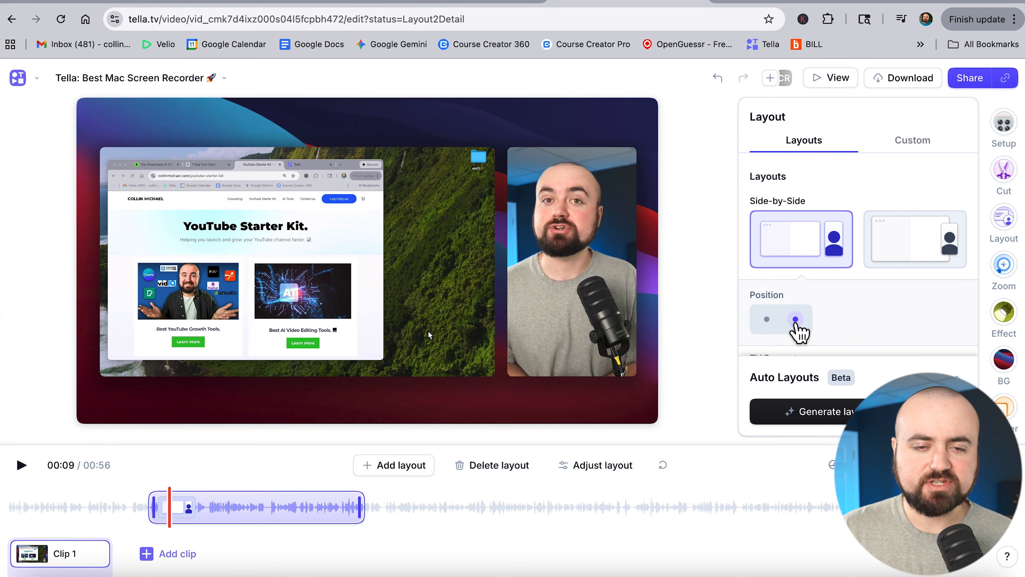
click(153, 506)
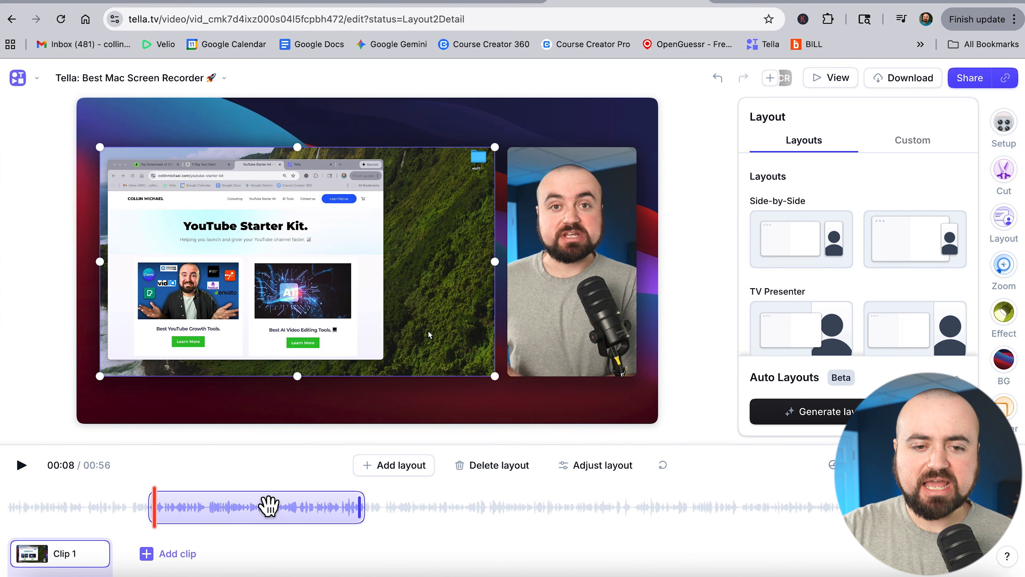
drag(355, 508, 287, 534)
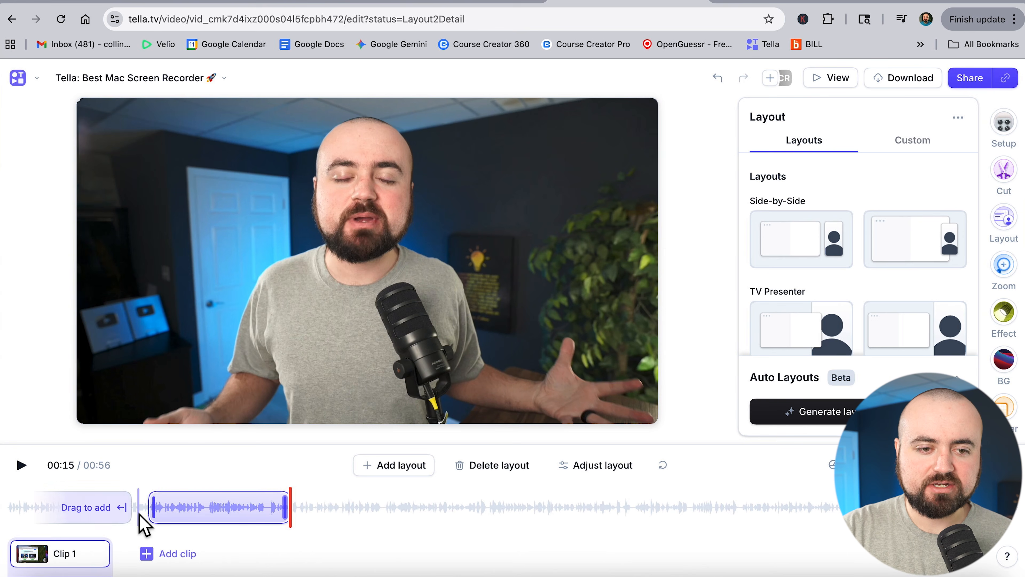
- Play the clip from just before the Side-by-Side segment to preview the layout change
click(133, 507)
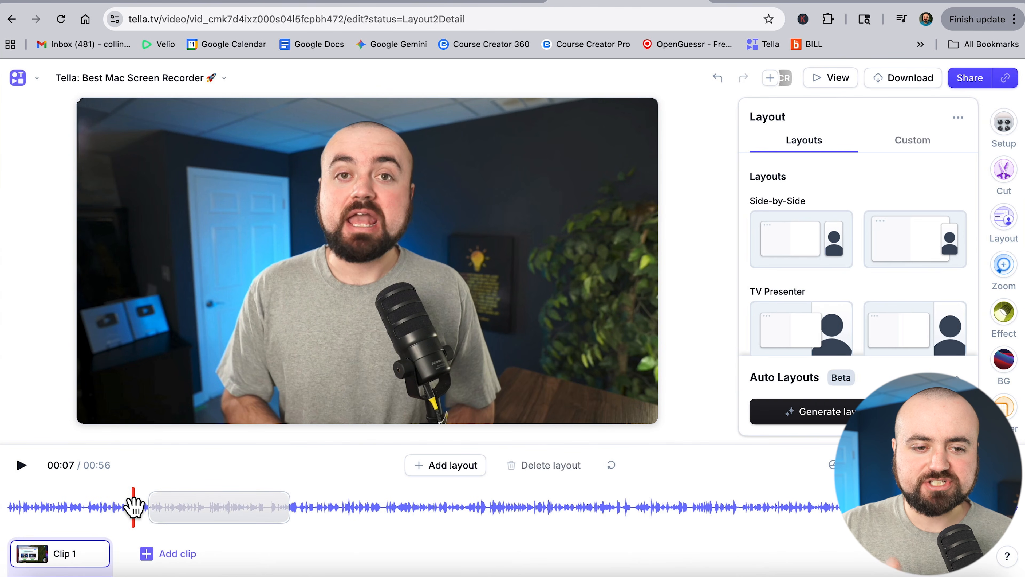
click(20, 471)
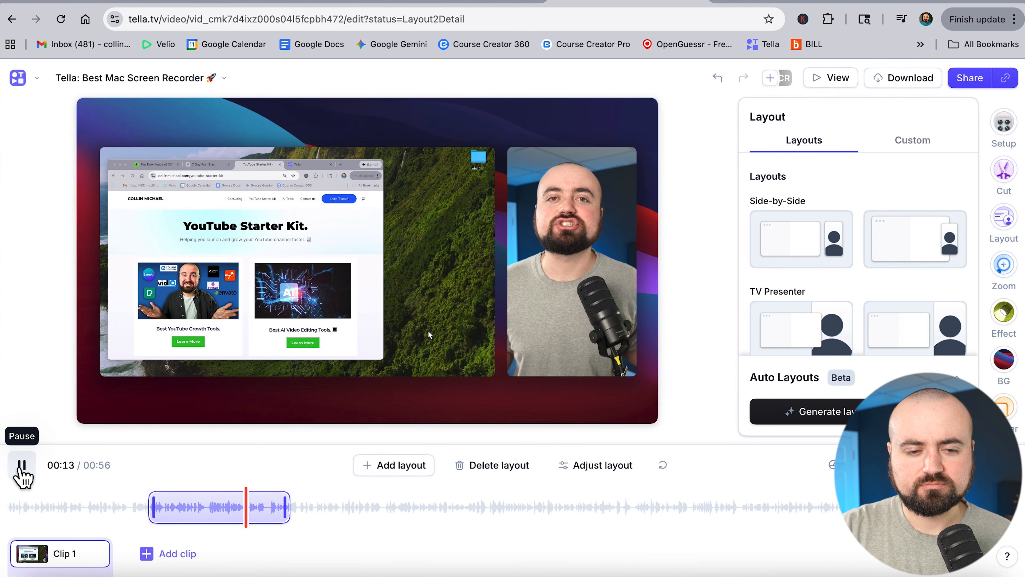
- End the Side-by-Side segment at about 00:14 and add a Camera Bubble layout with a padded screen from there
click(22, 469)
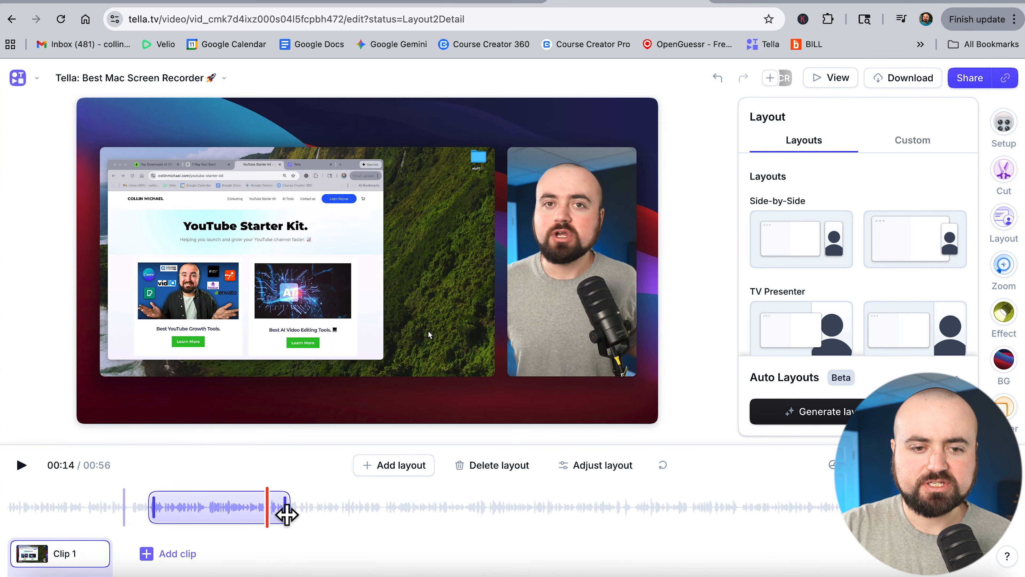
drag(287, 510, 267, 517)
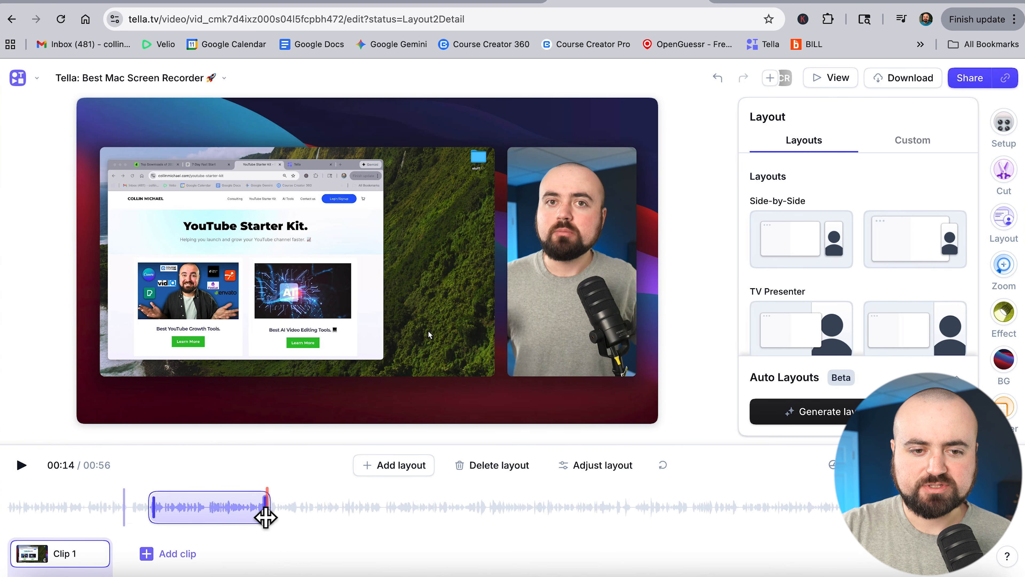
click(371, 469)
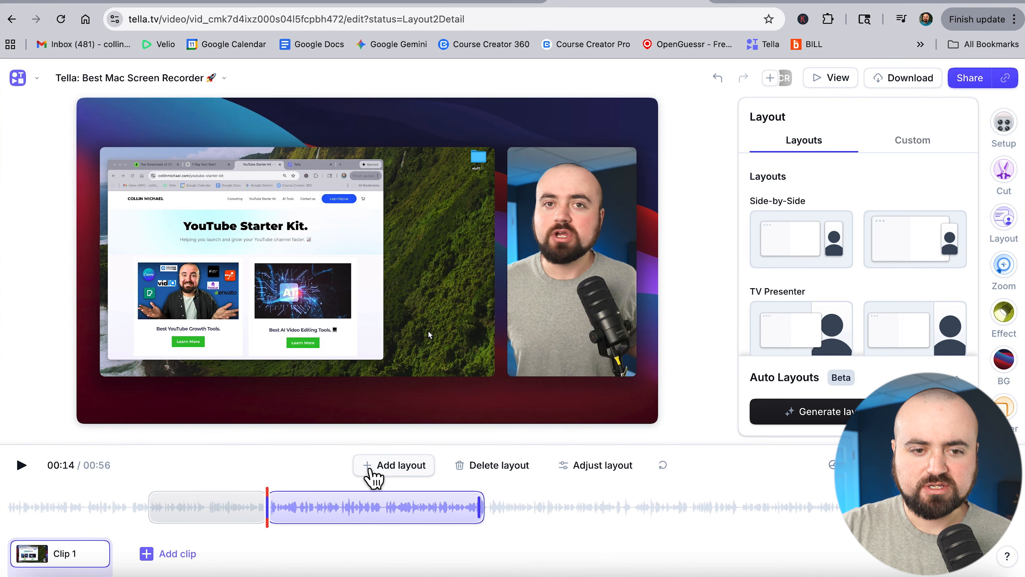
scroll(876, 304, down, 5)
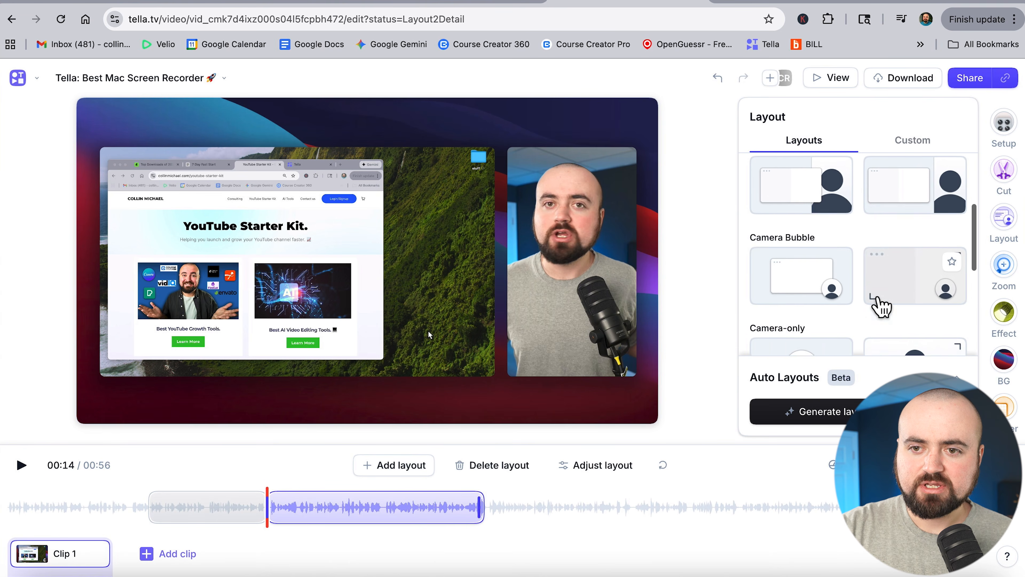
click(806, 220)
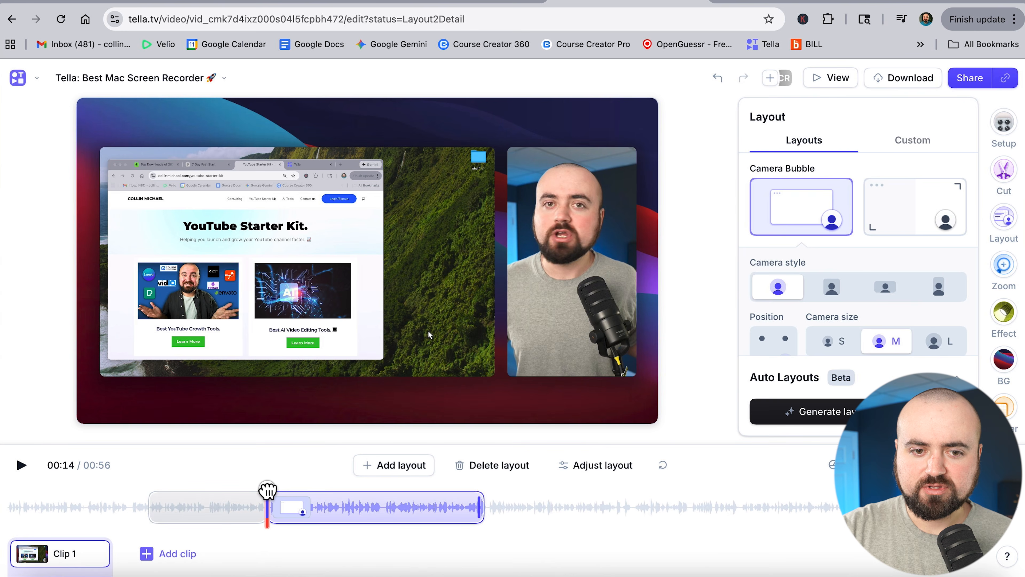
- Play the clip from about 00:12 to 00:22 to preview the switch from Side-by-Side to Camera Bubble
drag(267, 490, 223, 488)
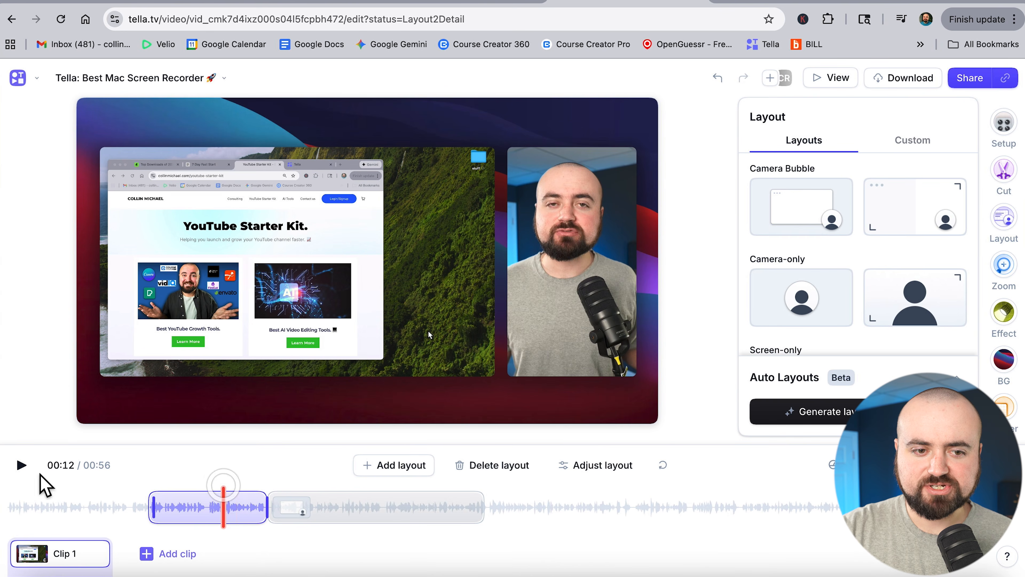
click(18, 469)
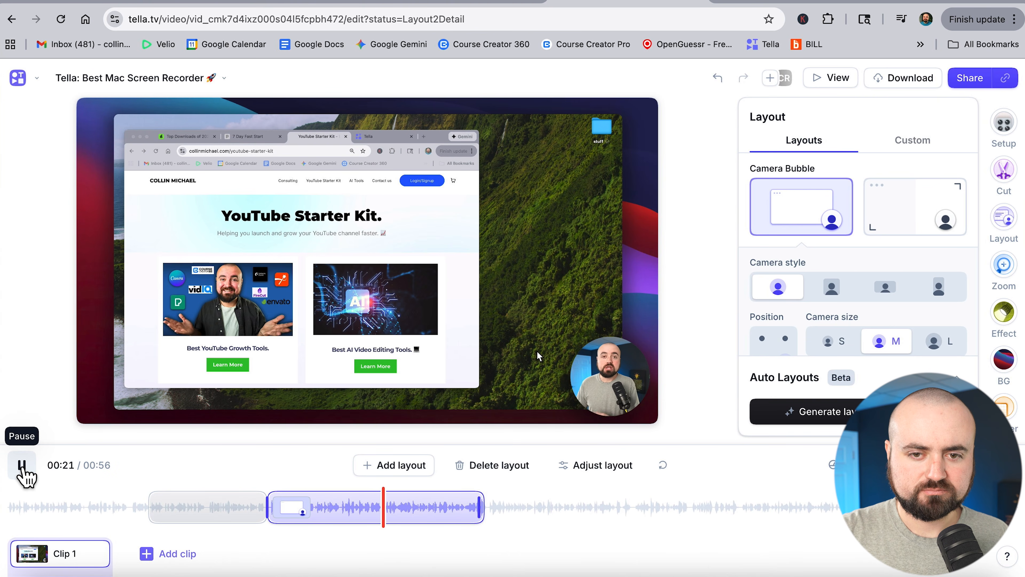
click(22, 469)
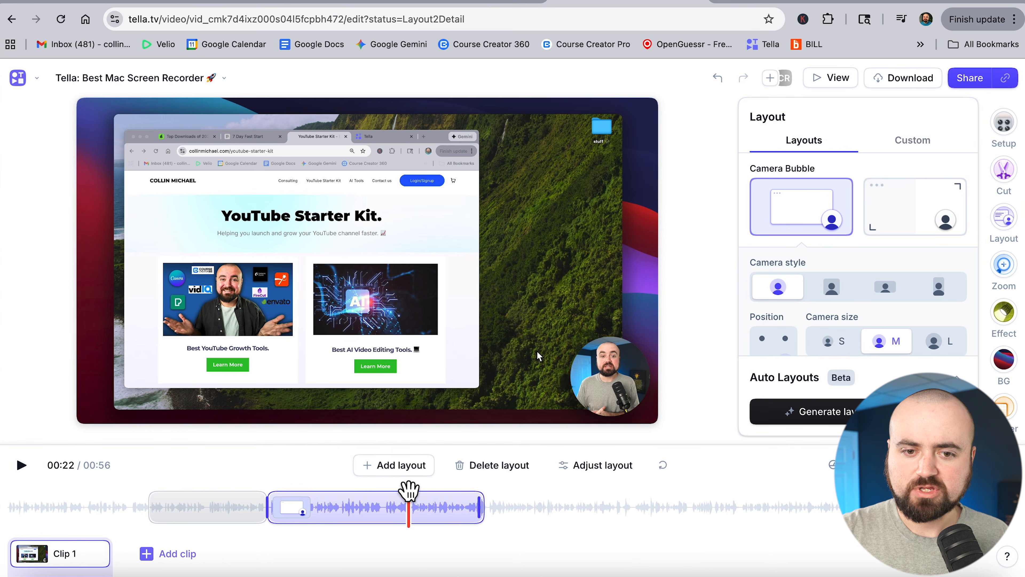
- Extend the end of the Camera Bubble segment further along the timeline and move the playhead to about 00:20
drag(412, 500, 393, 501)
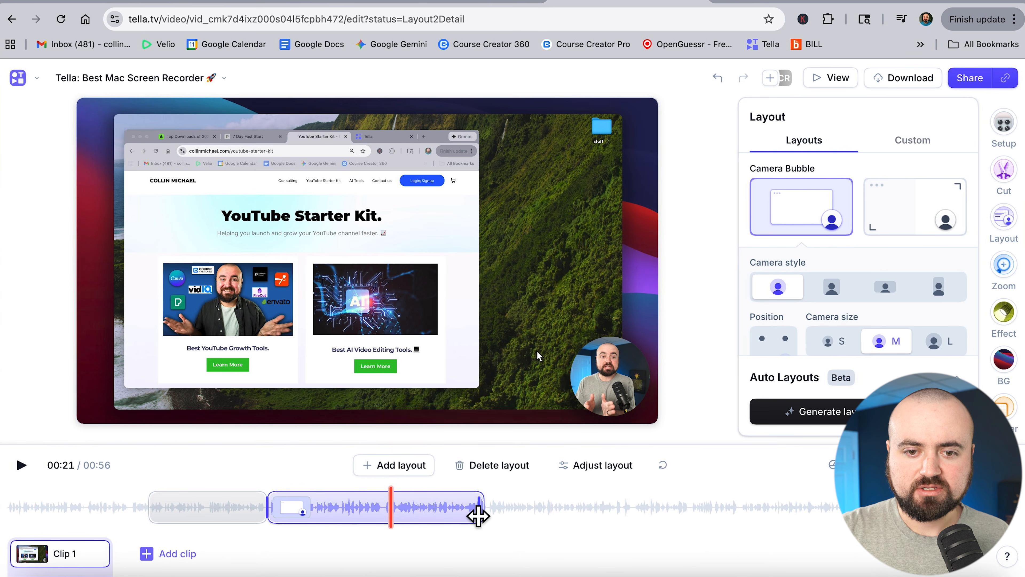
drag(482, 513, 663, 525)
click(369, 507)
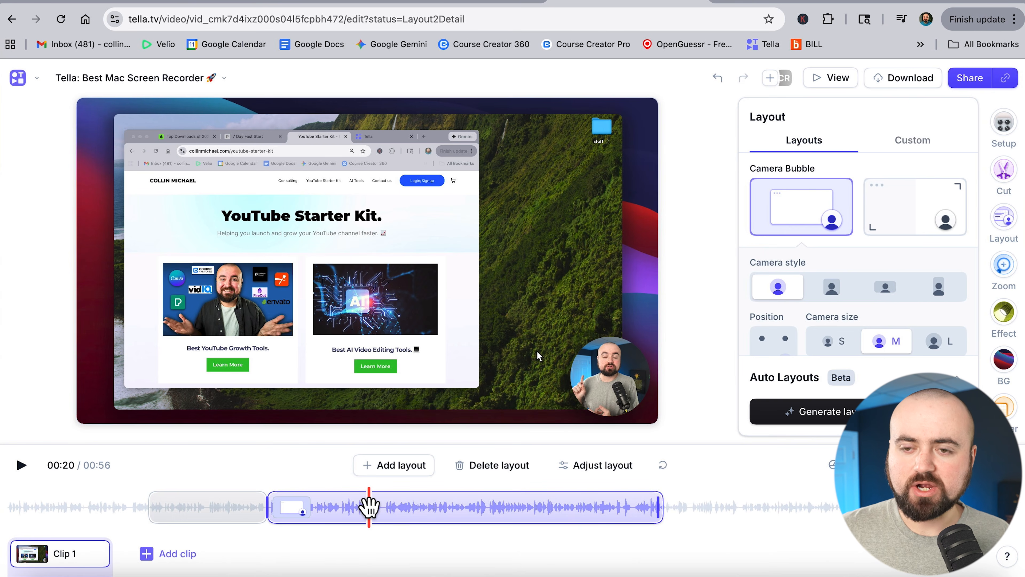
- Add a zoom at about 00:21 and lengthen its segment on the timeline
click(1004, 267)
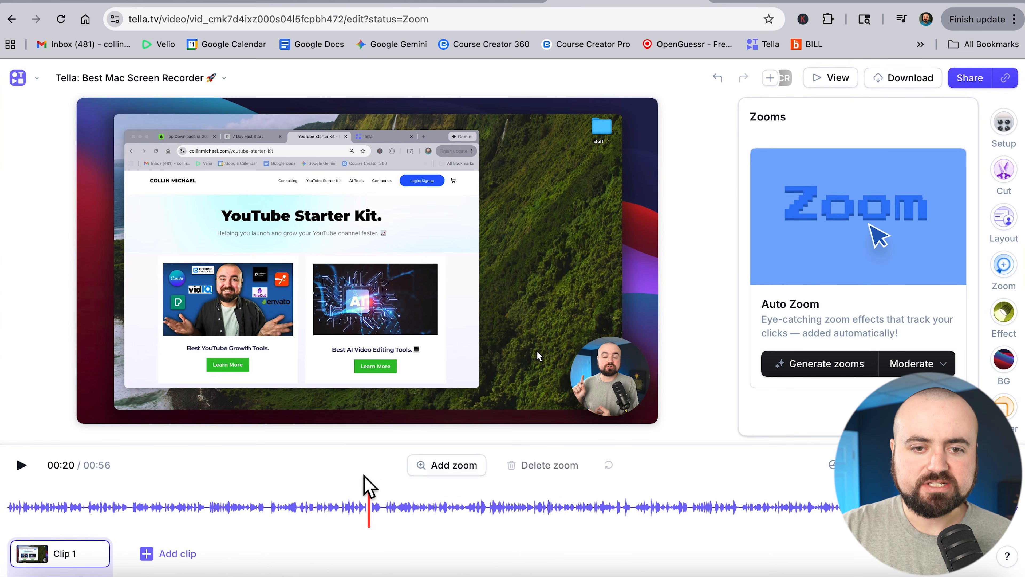
click(347, 519)
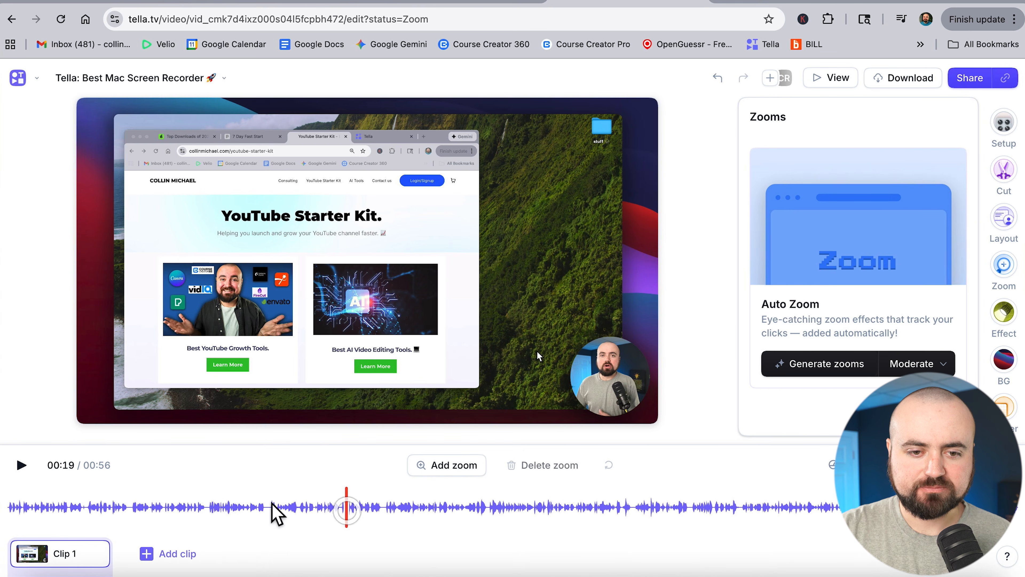
click(30, 470)
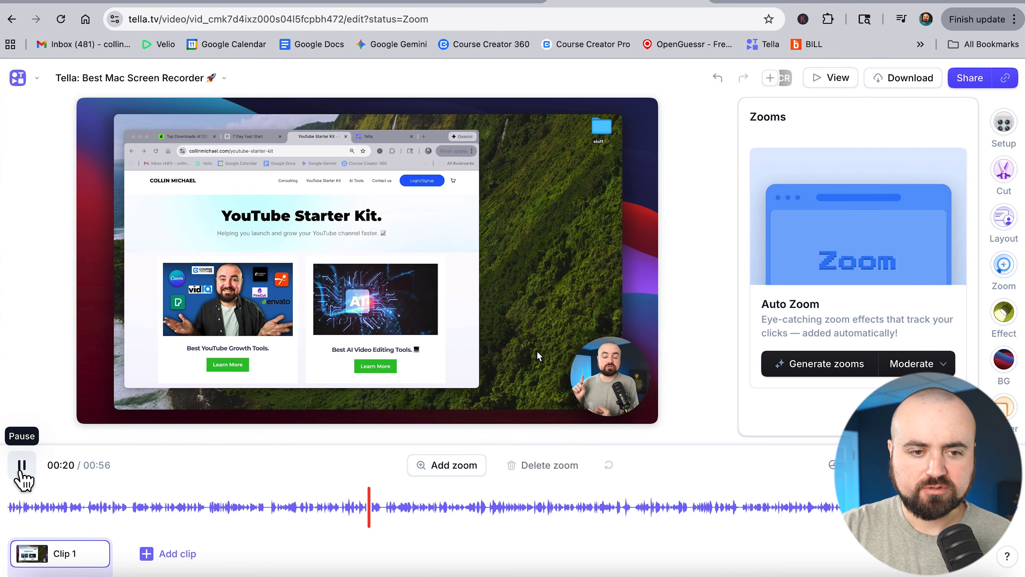
click(21, 471)
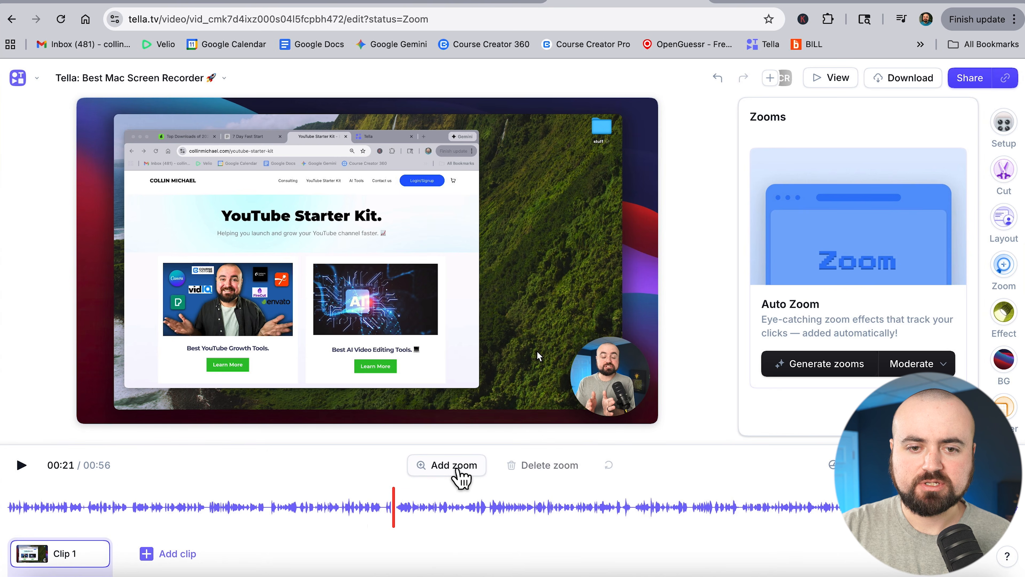
click(458, 470)
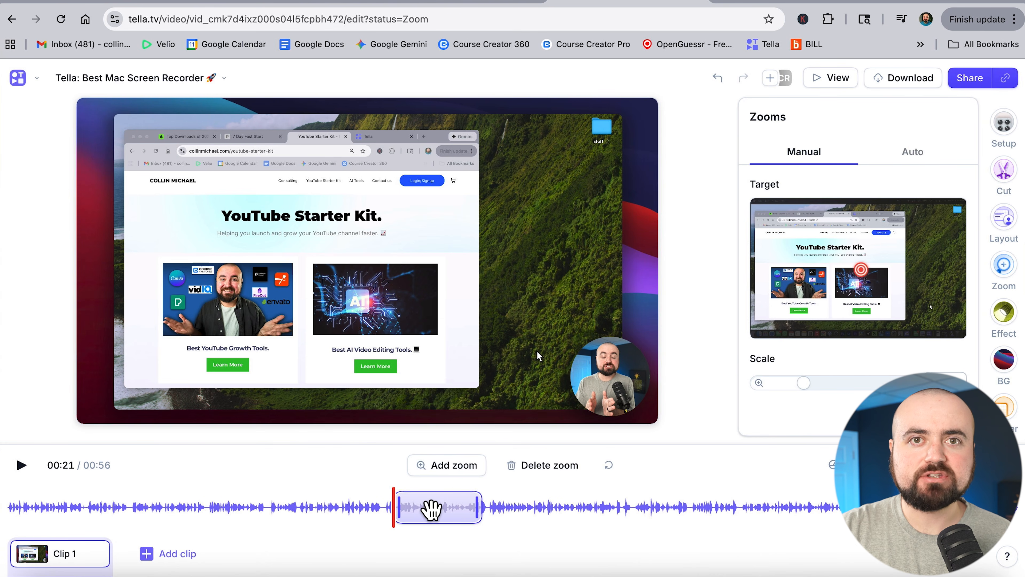
drag(476, 508, 555, 513)
- Play into the zoom, aim its target at the YouTube Starter Kit heading, and reduce its scale slightly
key(space)
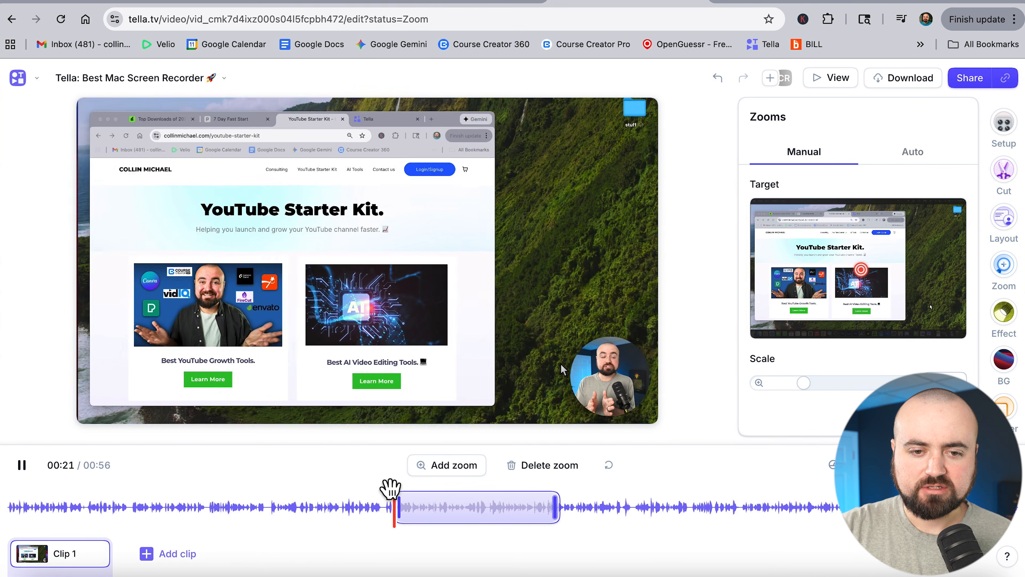
key(space)
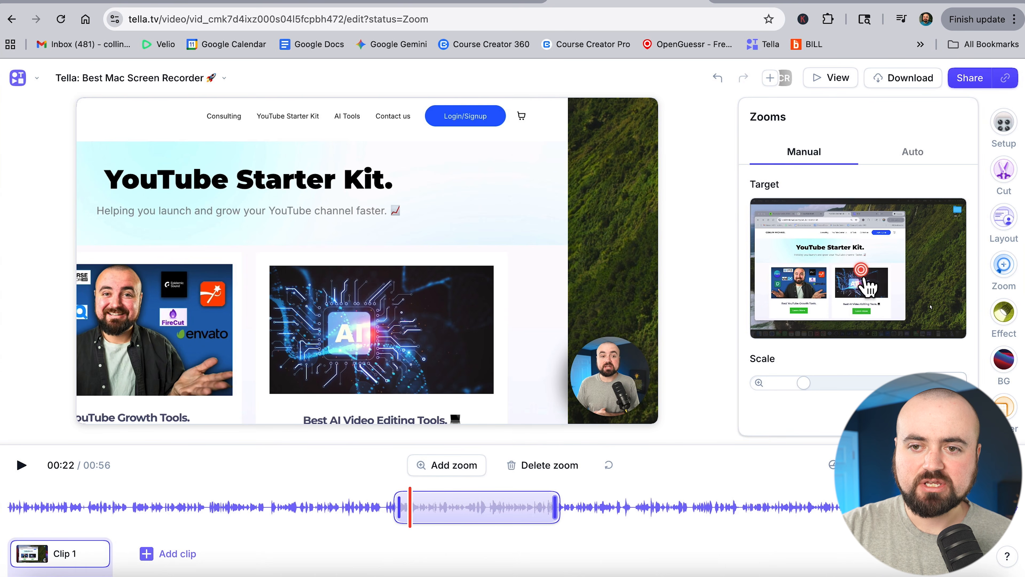
mouse_move(867, 283)
mouse_down()
mouse_move(815, 242)
mouse_move(849, 277)
mouse_move(812, 309)
mouse_move(808, 302)
mouse_up()
drag(799, 384, 769, 388)
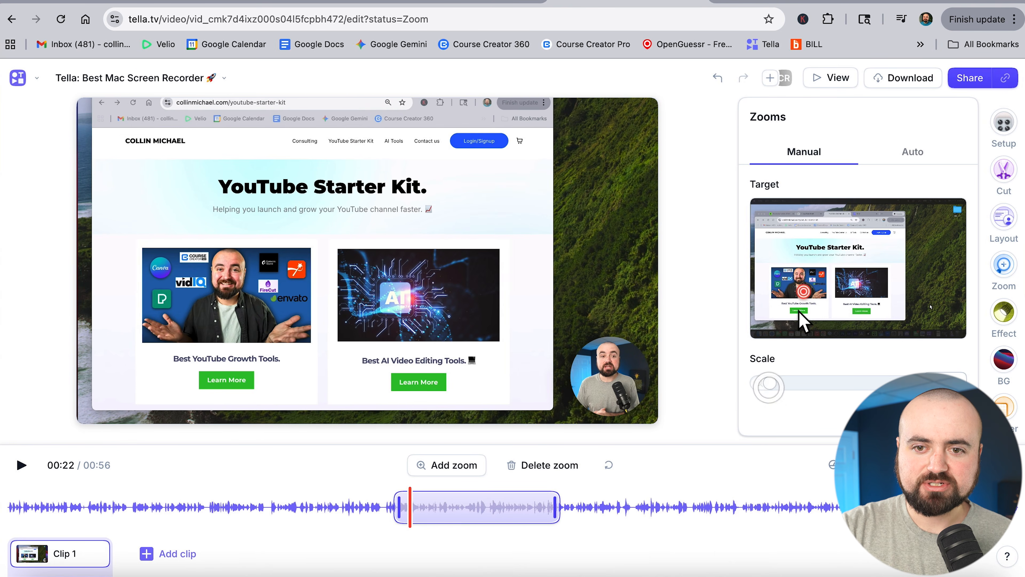
drag(806, 299, 817, 262)
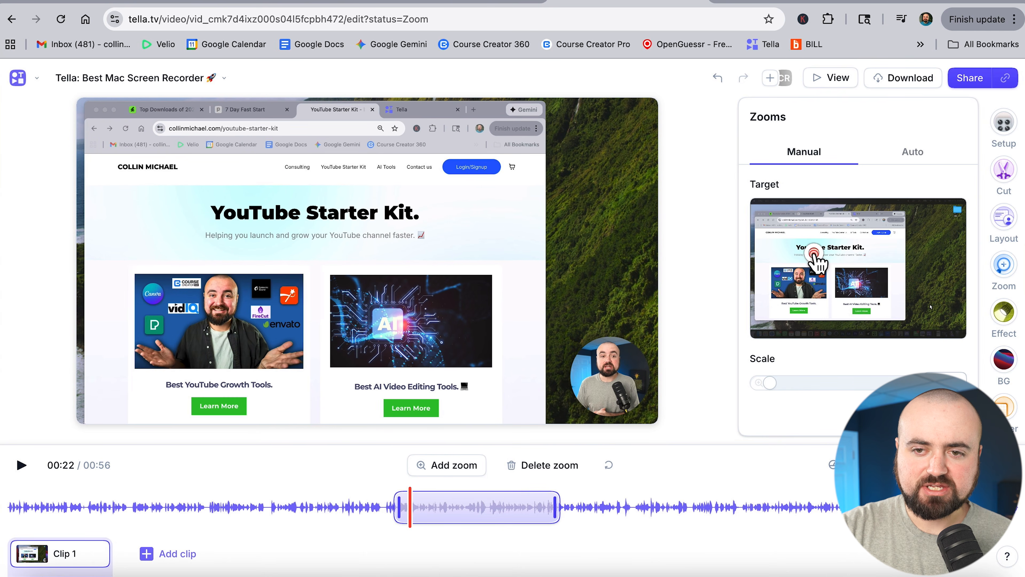
drag(770, 383, 796, 384)
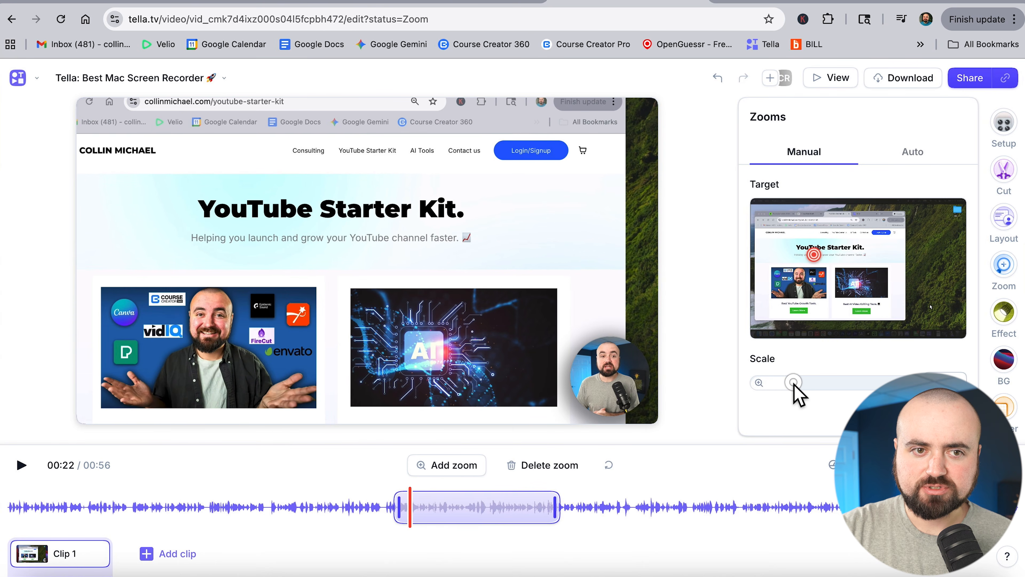
- Play the clip past the zoom and shorten the Camera Bubble segment to end at about 00:29
click(21, 464)
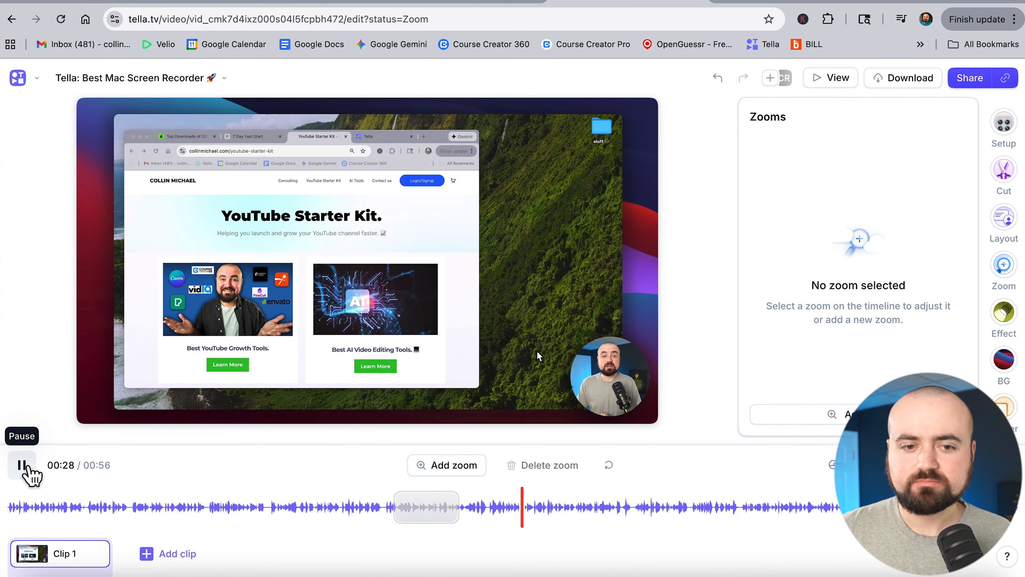
click(25, 465)
click(661, 510)
drag(662, 510, 526, 519)
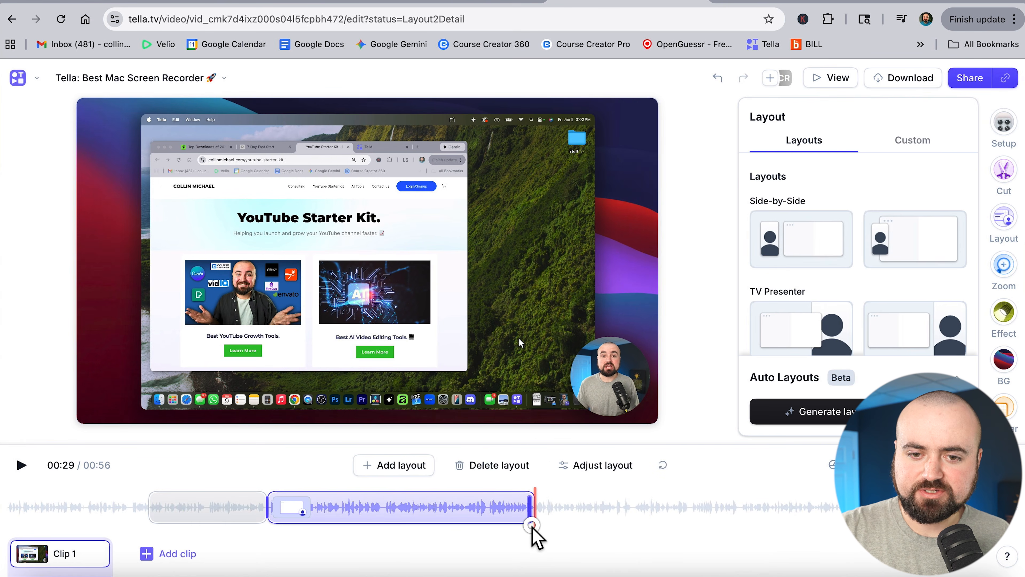
- Add a full-frame Camera-only layout at about 00:29 and preview it to about 00:34
click(390, 469)
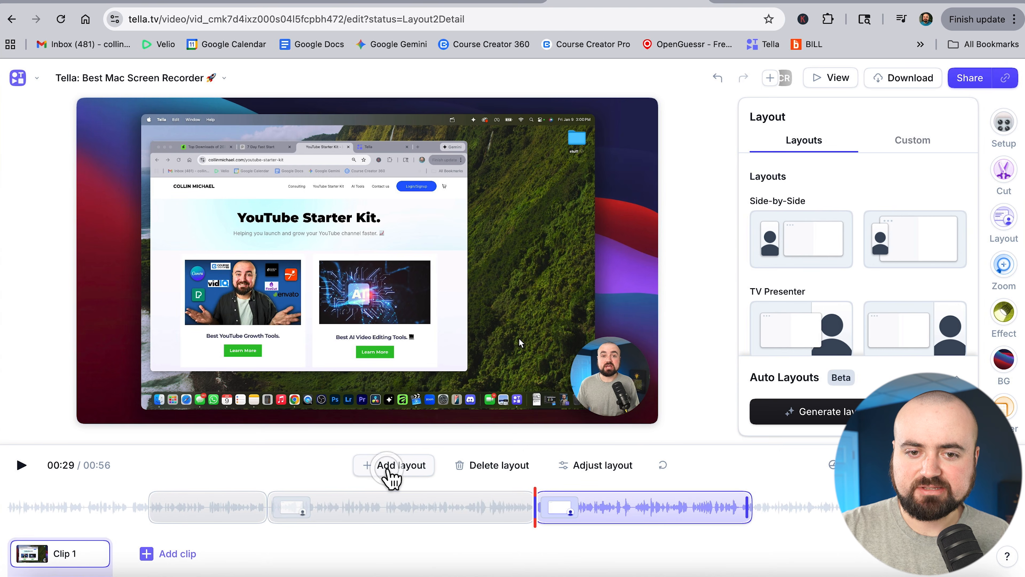
scroll(892, 289, down, 10)
click(889, 281)
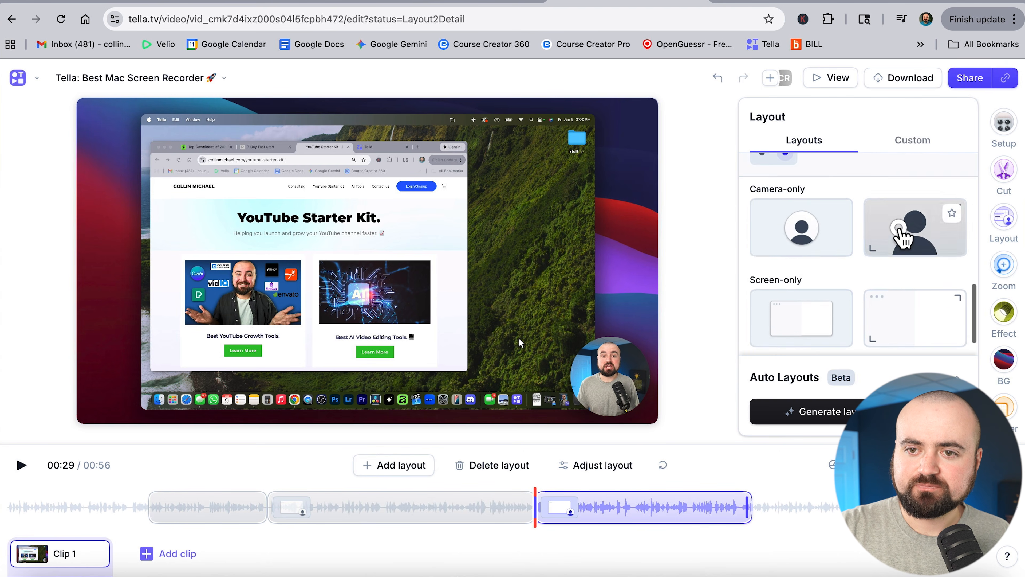
click(21, 465)
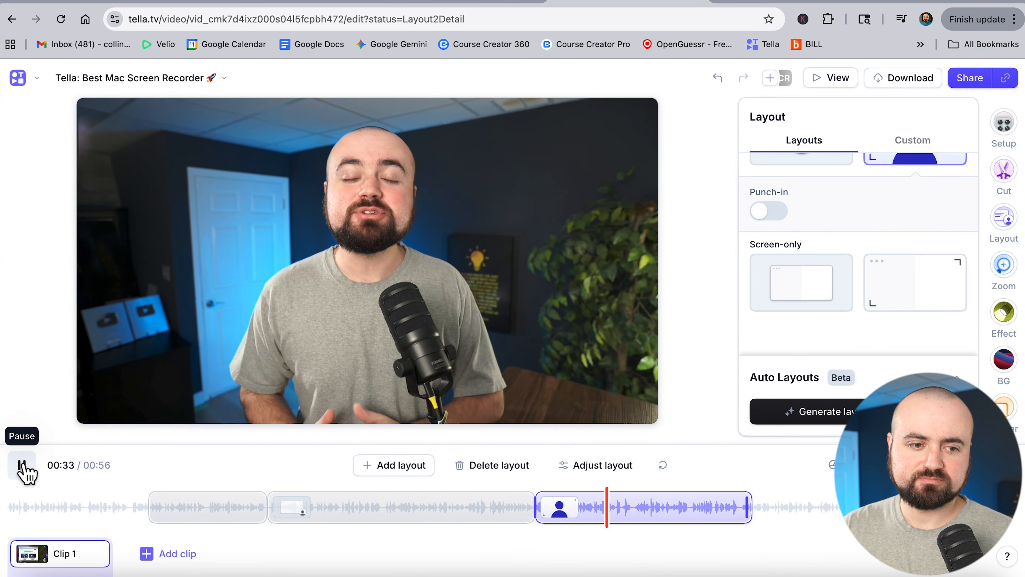
click(23, 465)
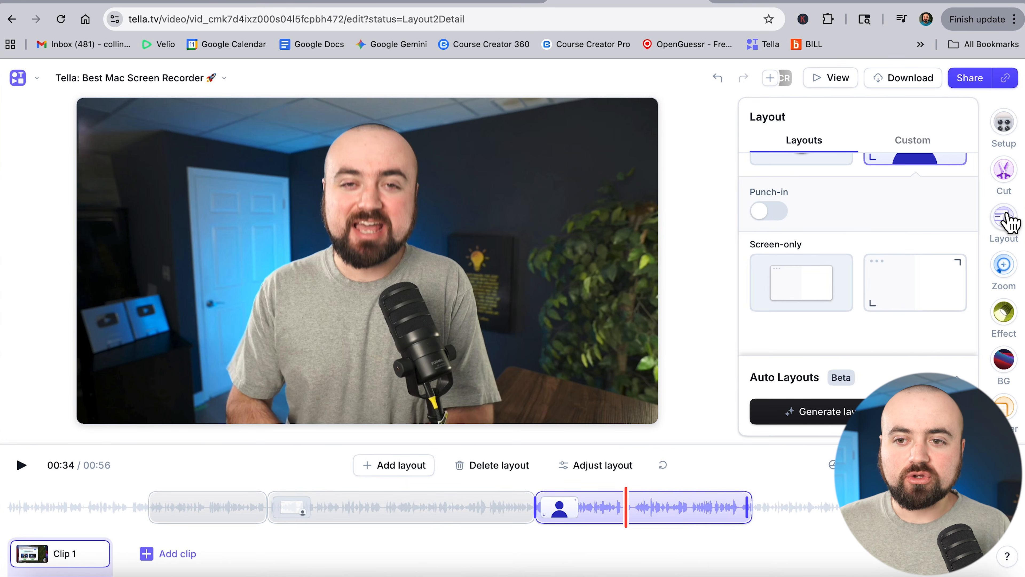
- Try the redwood forest image as the background of the Camera Bubble section and browse the other background images
scroll(1009, 221, down, 1)
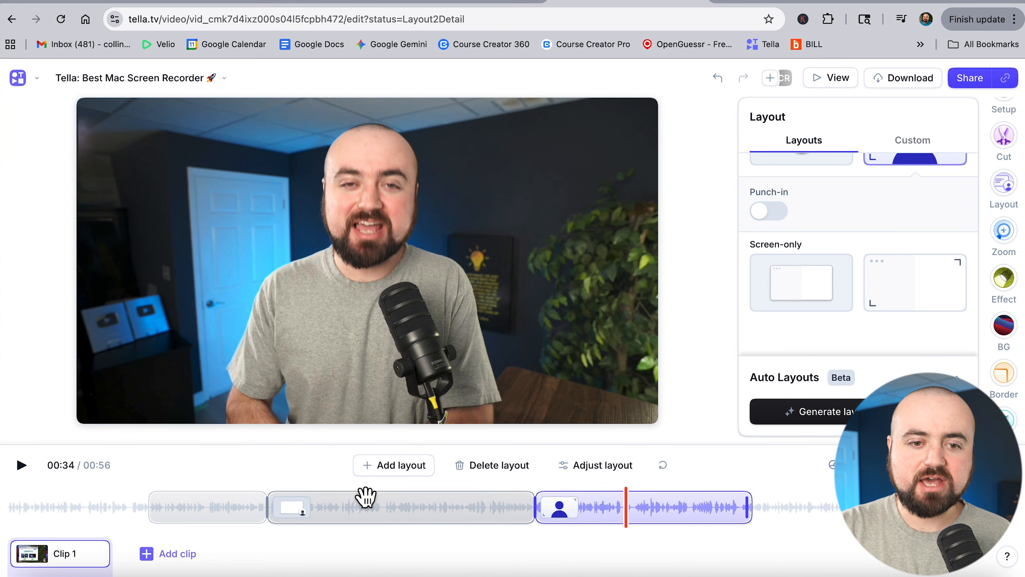
click(365, 499)
click(1013, 327)
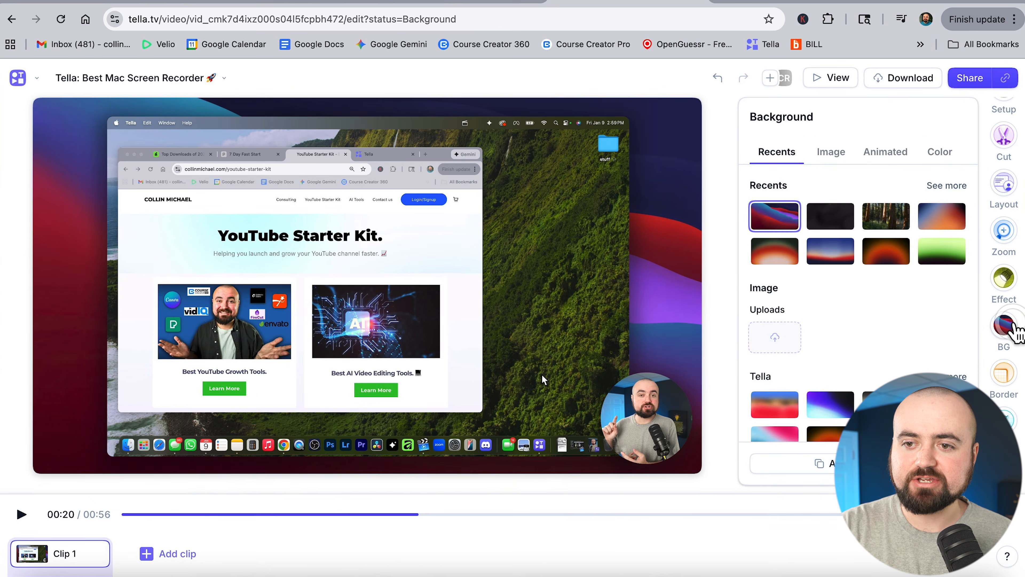
click(902, 223)
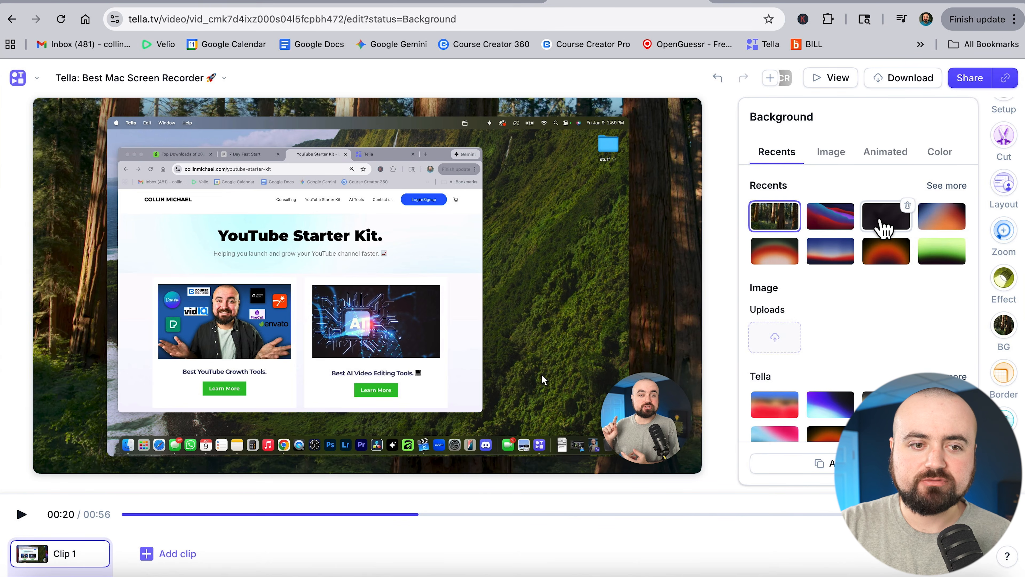
scroll(851, 284, down, 10)
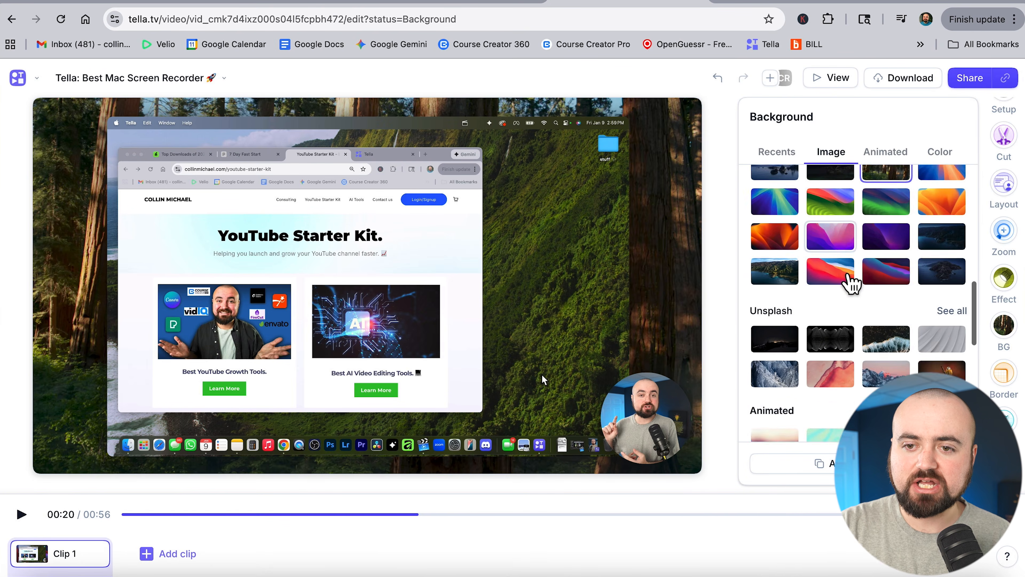
scroll(851, 279, up, 10)
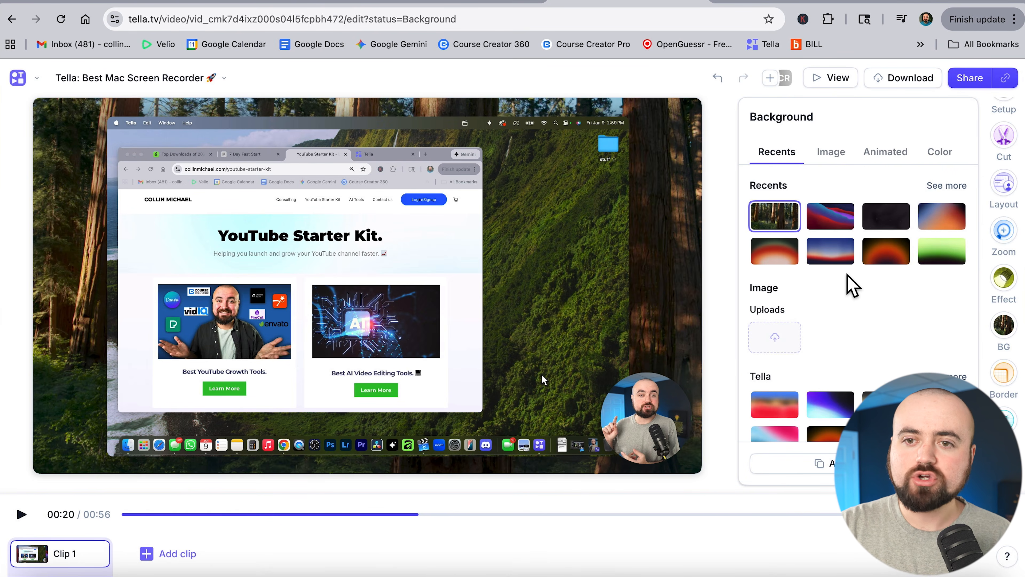
- Restore the dark red-and-blue wave background from the recent ones and look through the image library
click(841, 224)
scroll(803, 298, down, 15)
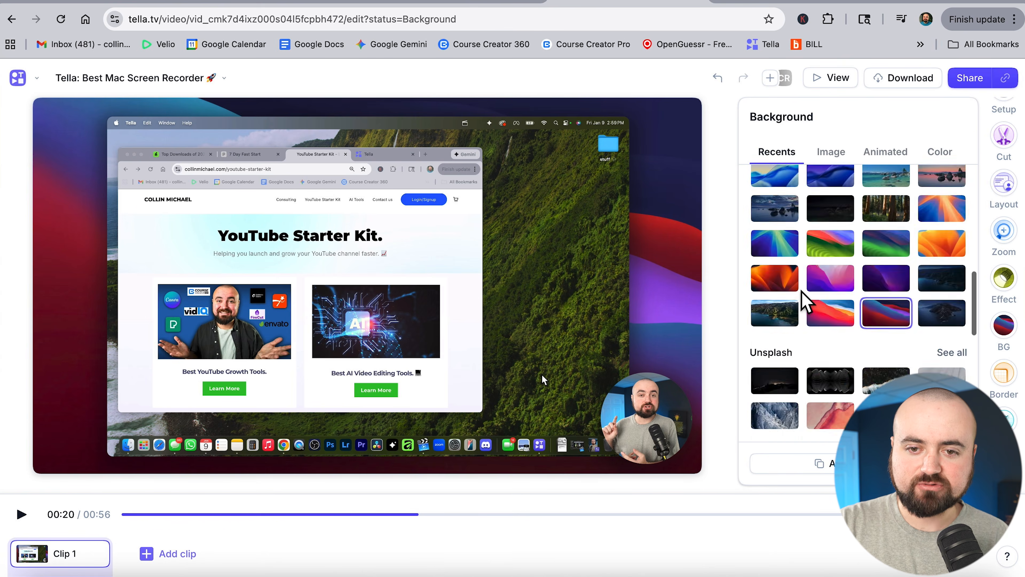
scroll(803, 298, up, 15)
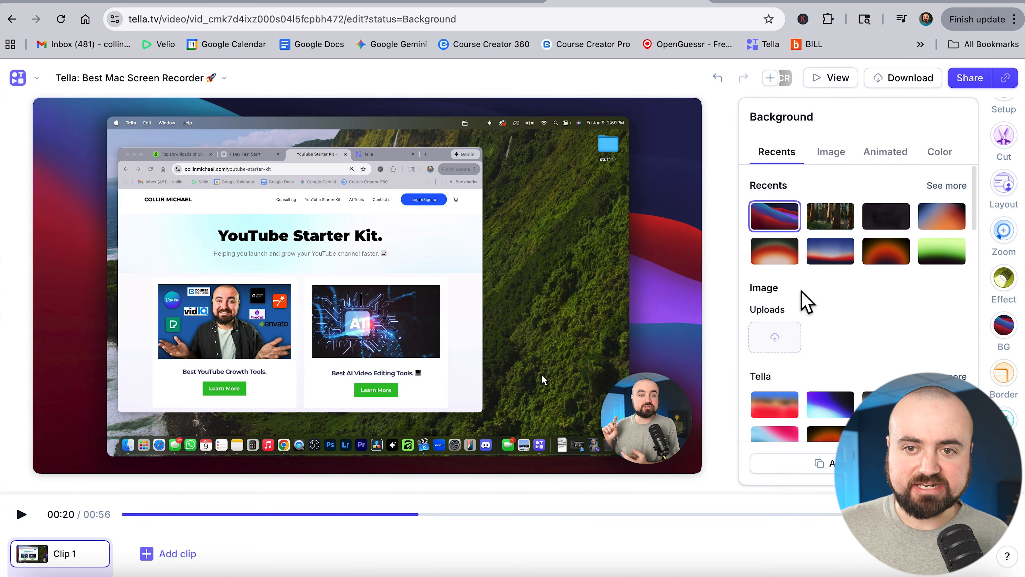
- View the border shape and style options, and open the subtitle settings
click(1003, 374)
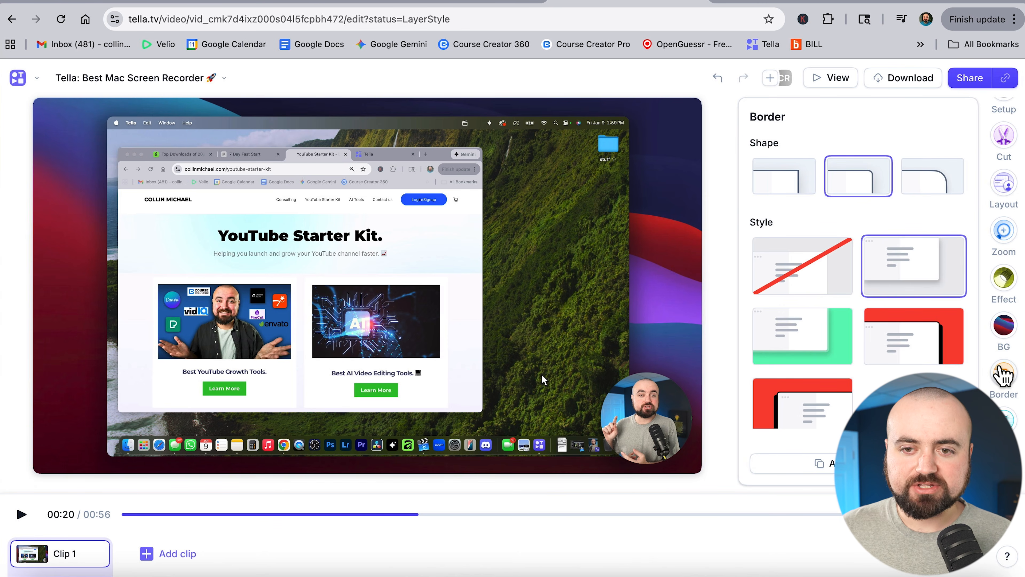
scroll(1002, 374, down, 2)
click(1004, 339)
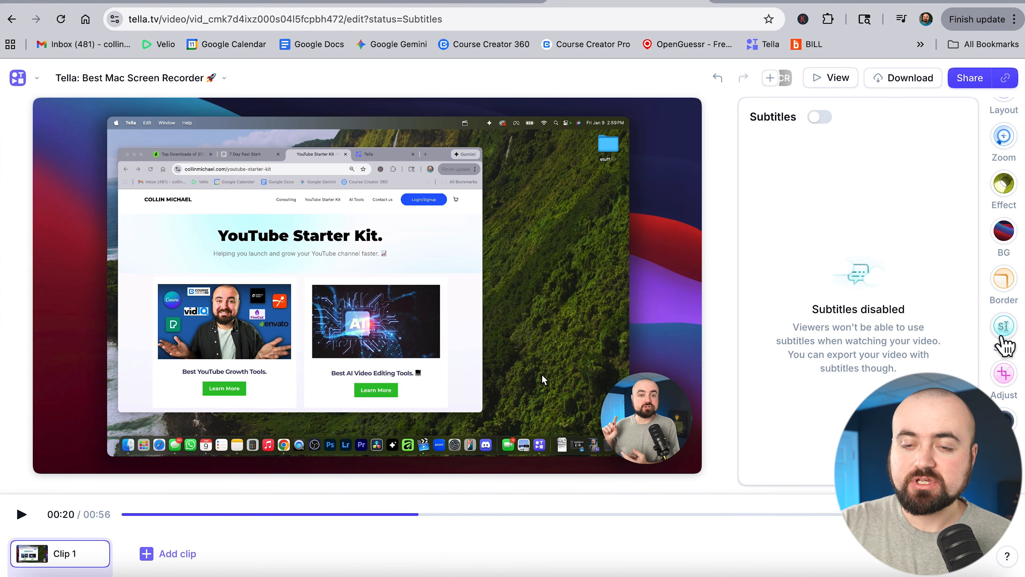
- Turn the subtitles on, look through the available subtitle styles, and switch the subtitles back off
click(819, 118)
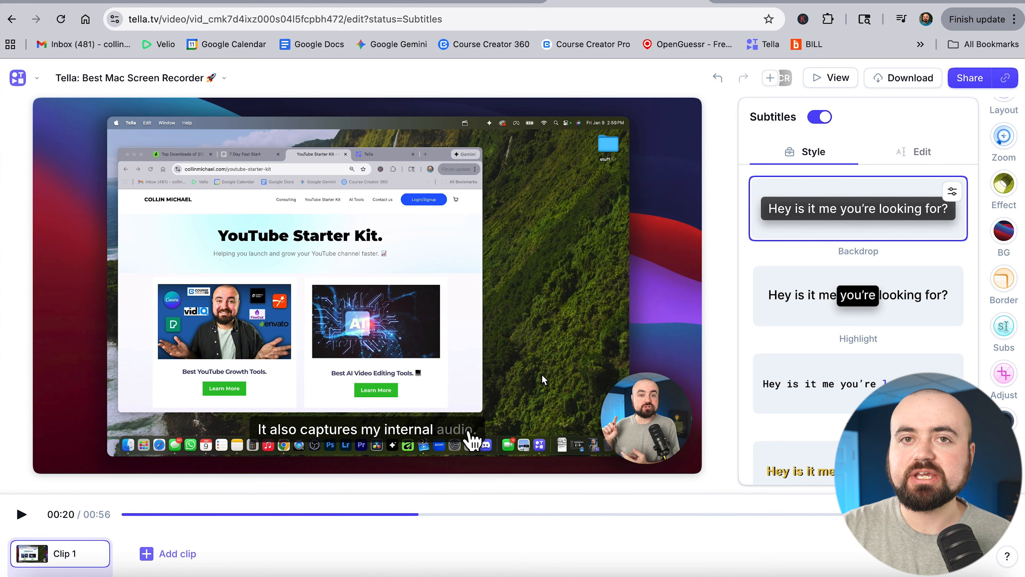
scroll(817, 329, down, 3)
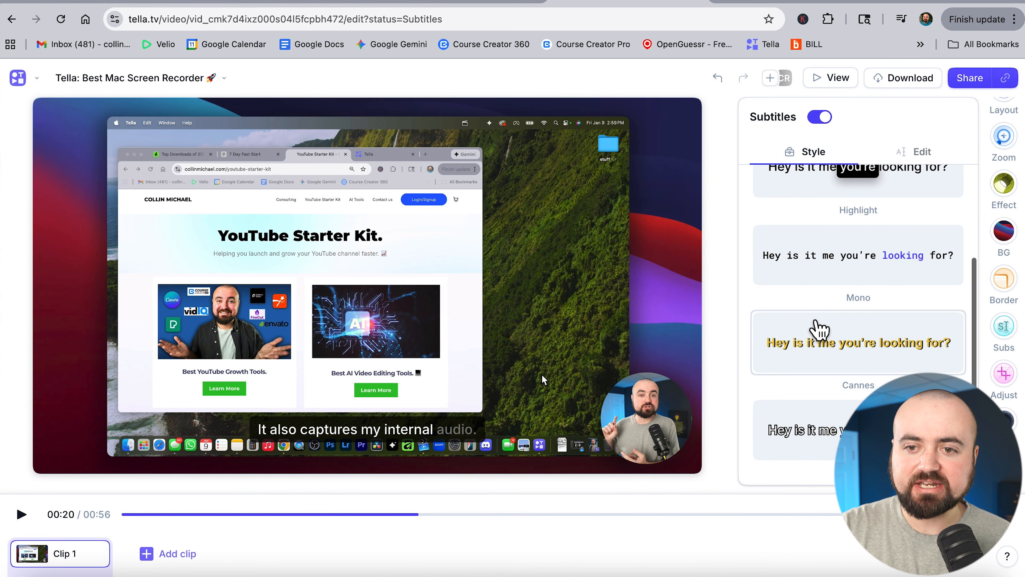
scroll(817, 330, up, 3)
click(821, 118)
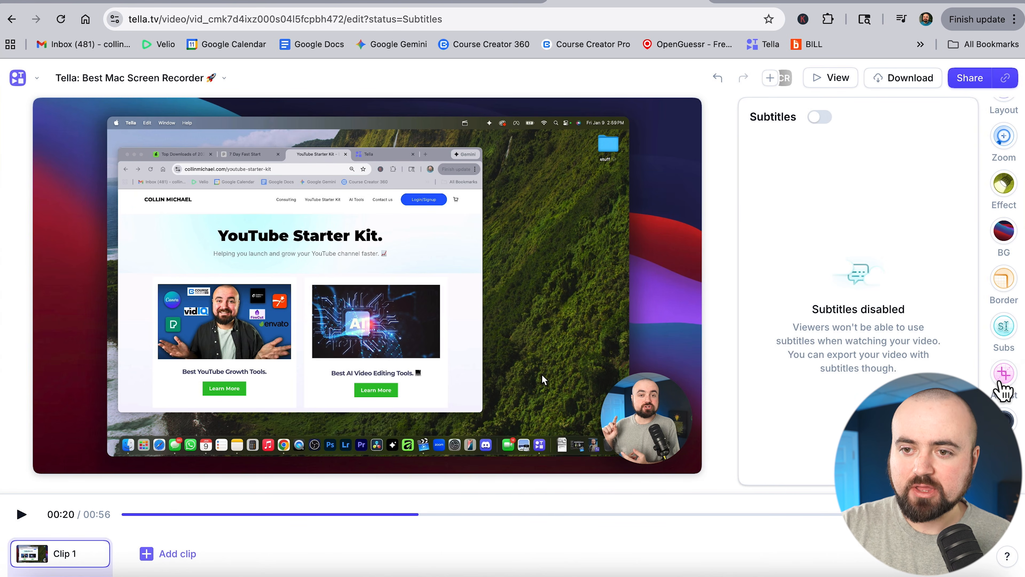
- Look through the audio settings, covering background music, Studio Voice and the audio levels
scroll(1005, 404, down, 1)
click(1005, 418)
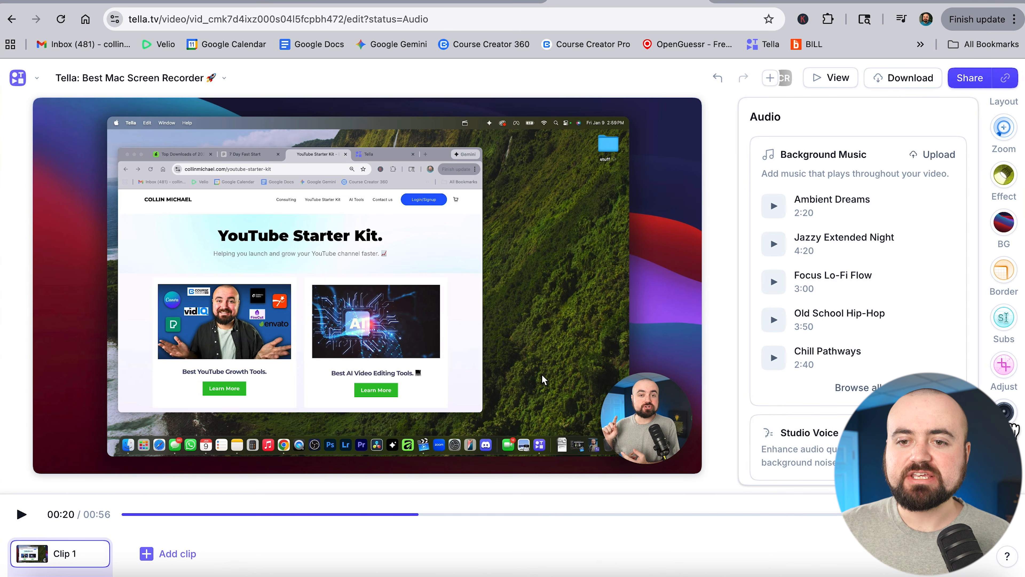
scroll(774, 325, down, 3)
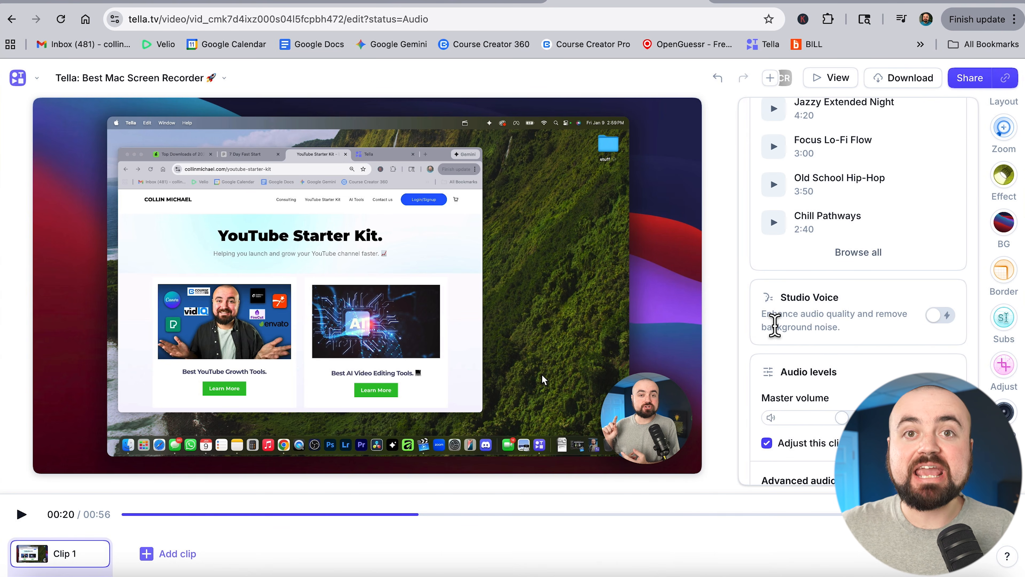
scroll(774, 325, down, 3)
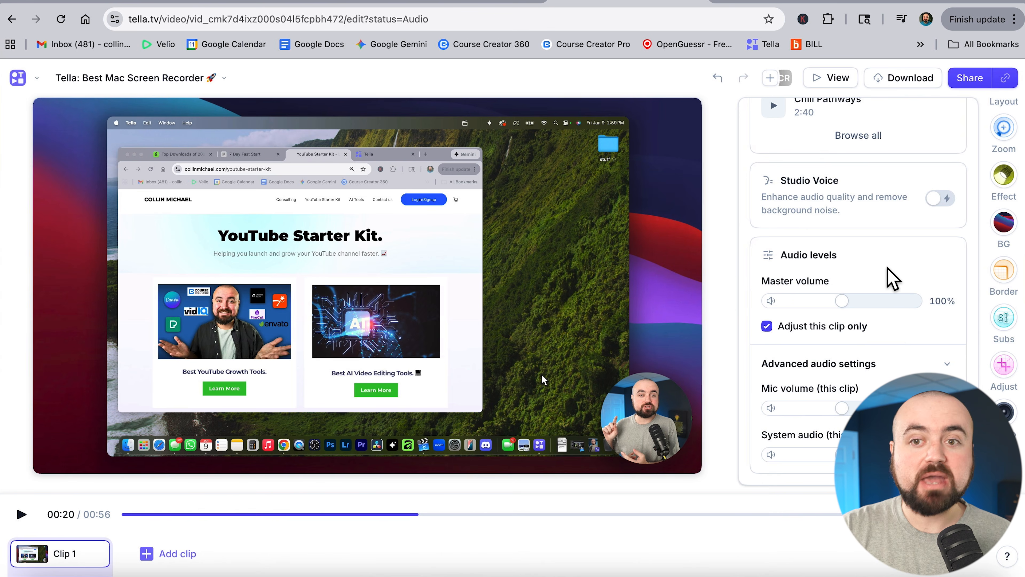
scroll(892, 278, up, 2)
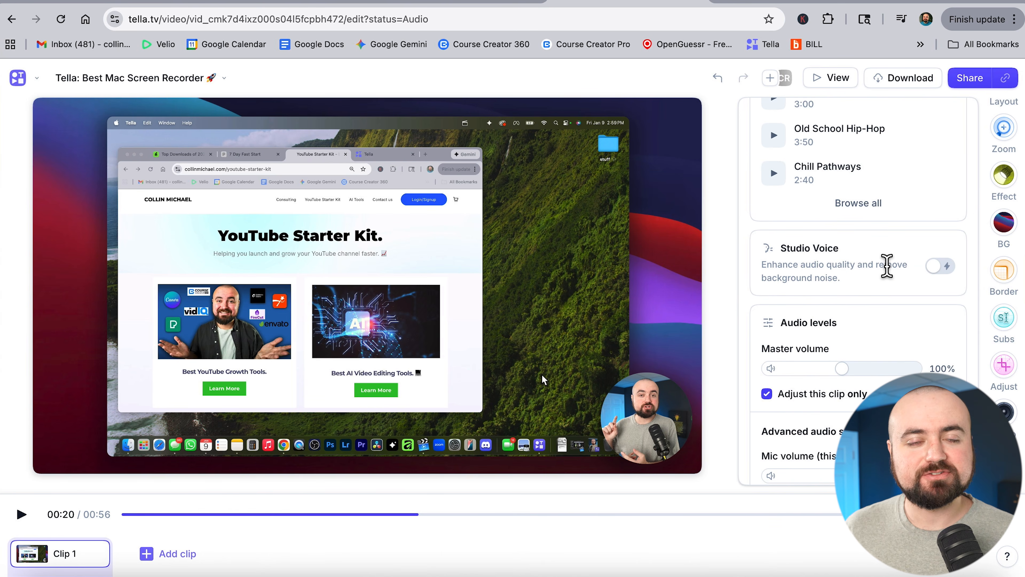
scroll(887, 266, up, 5)
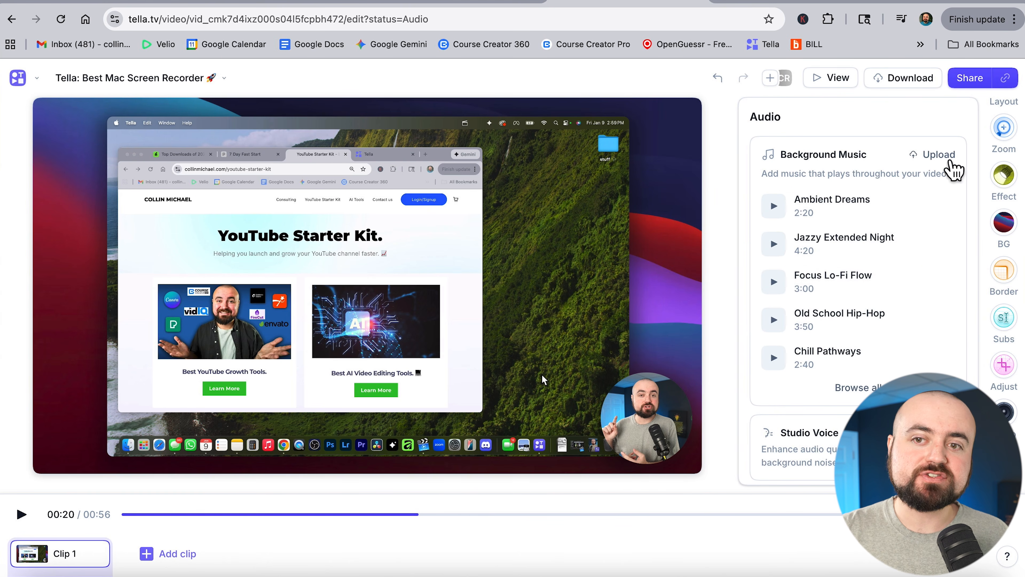
- Add a highlight effect from 00:09 to 00:14 and fit its frame around the recorded website's navigation bar
click(1004, 189)
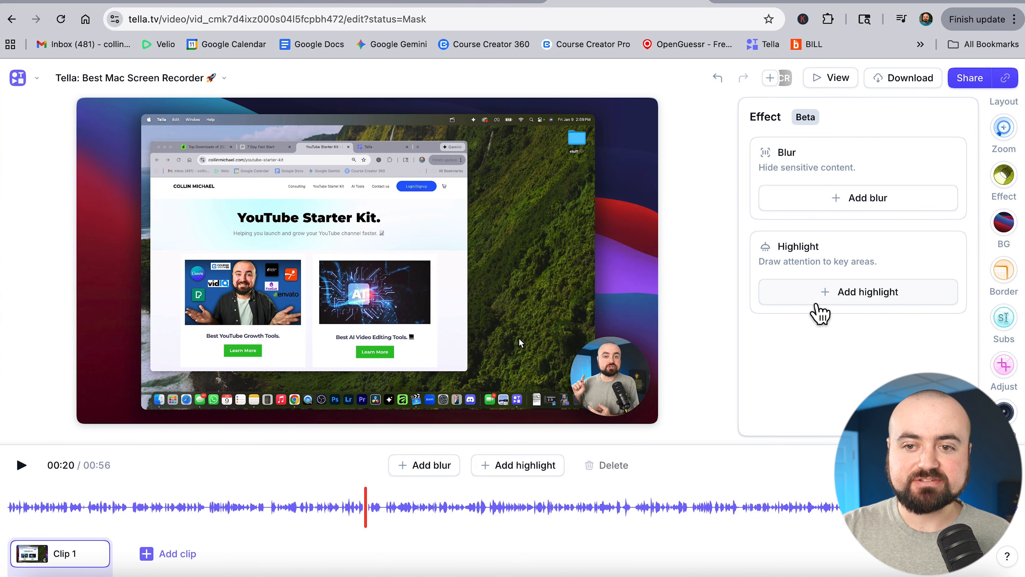
click(816, 303)
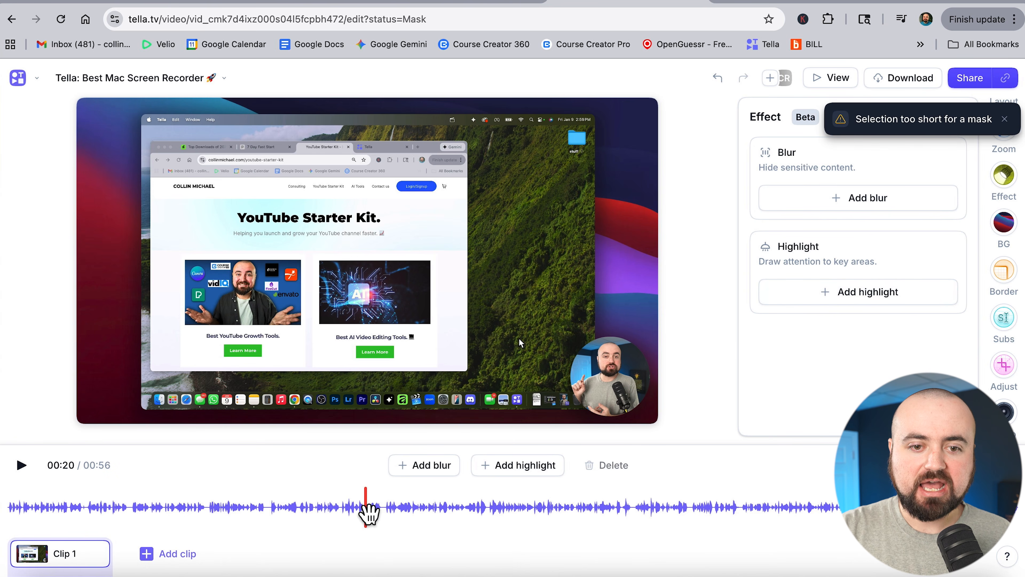
drag(365, 510, 171, 507)
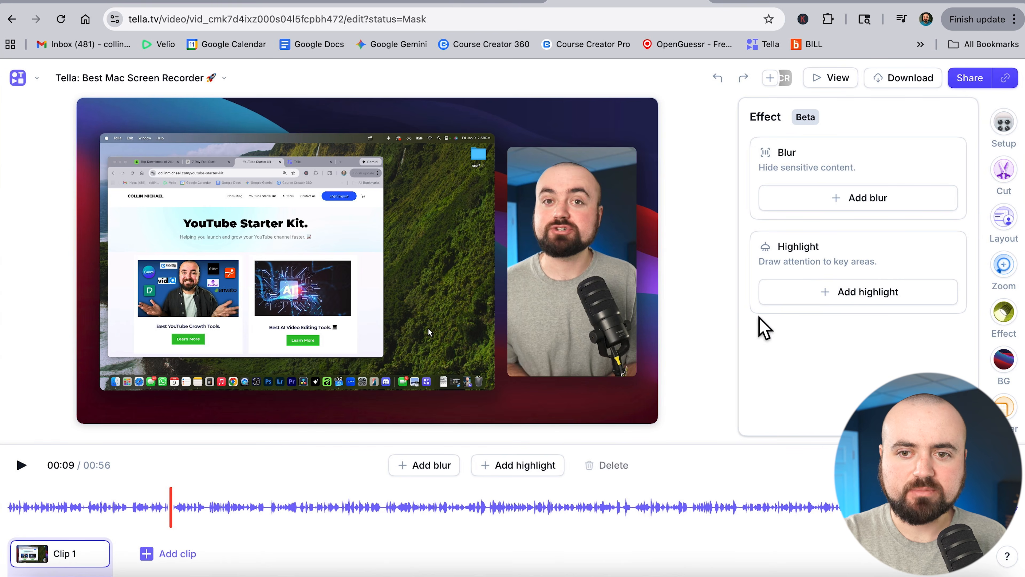
click(807, 299)
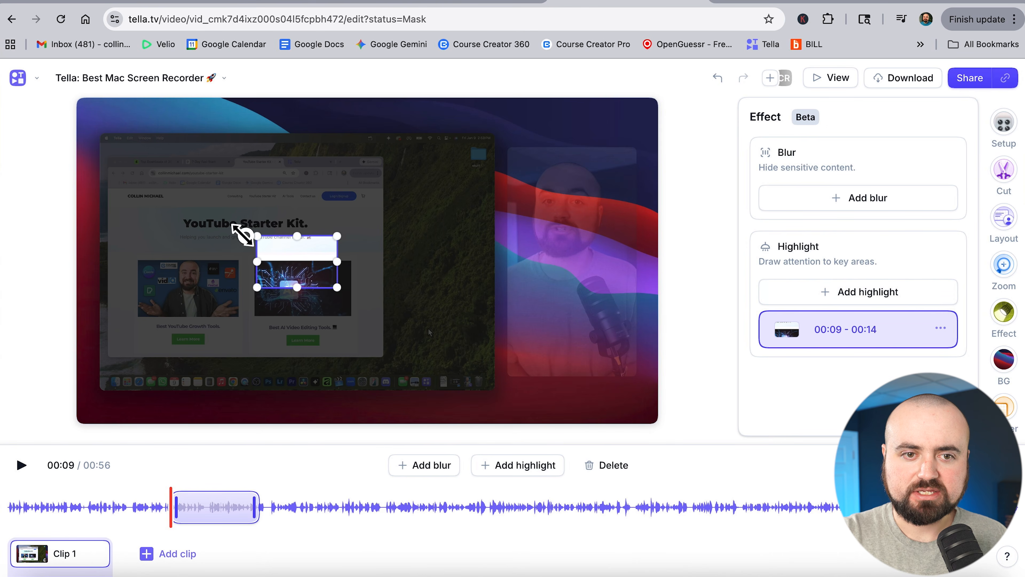
drag(243, 234, 111, 190)
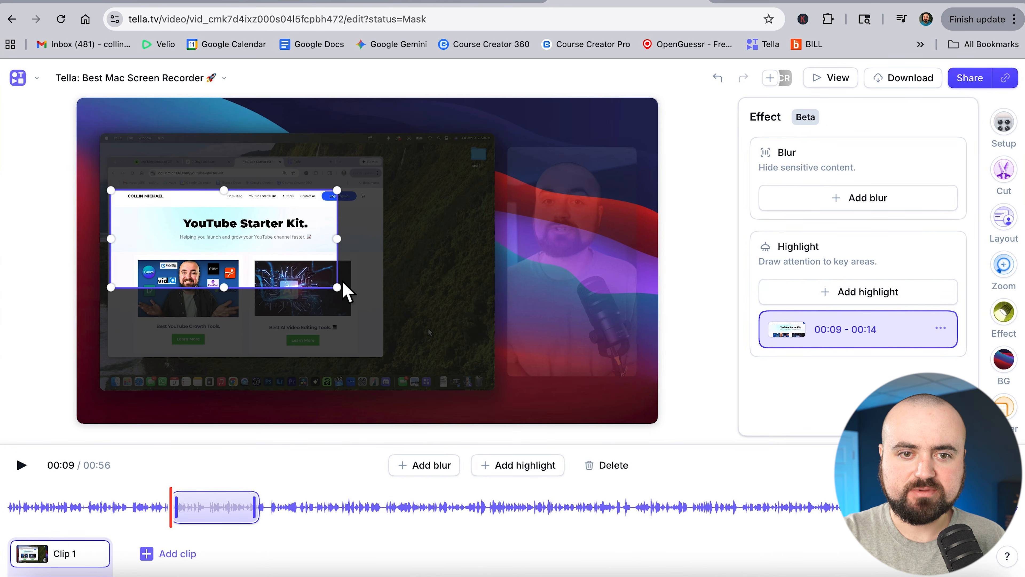
drag(338, 287, 383, 206)
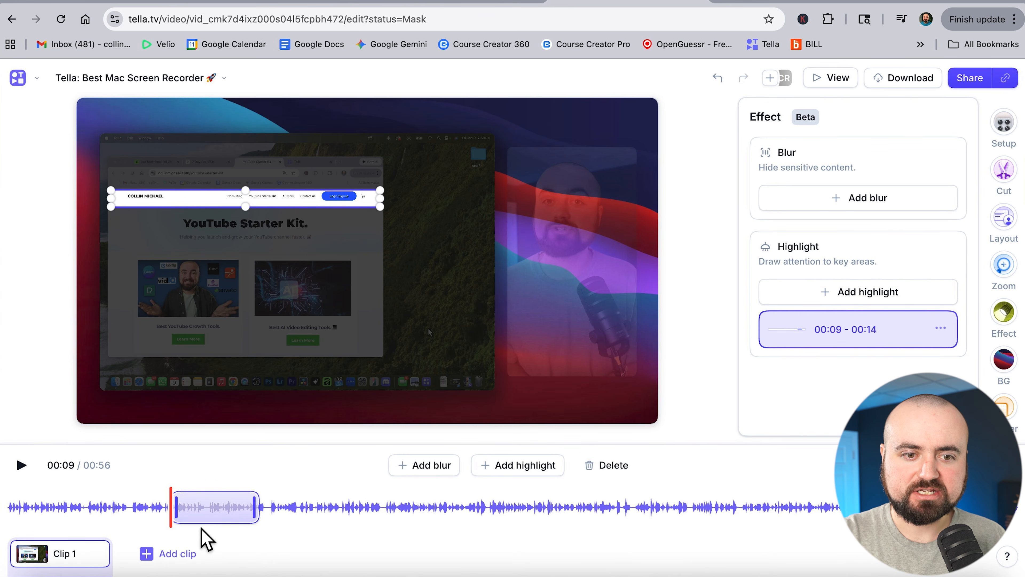
- Preview the highlight effect from about 00:06 to 00:10 and open the highlight's options
click(320, 509)
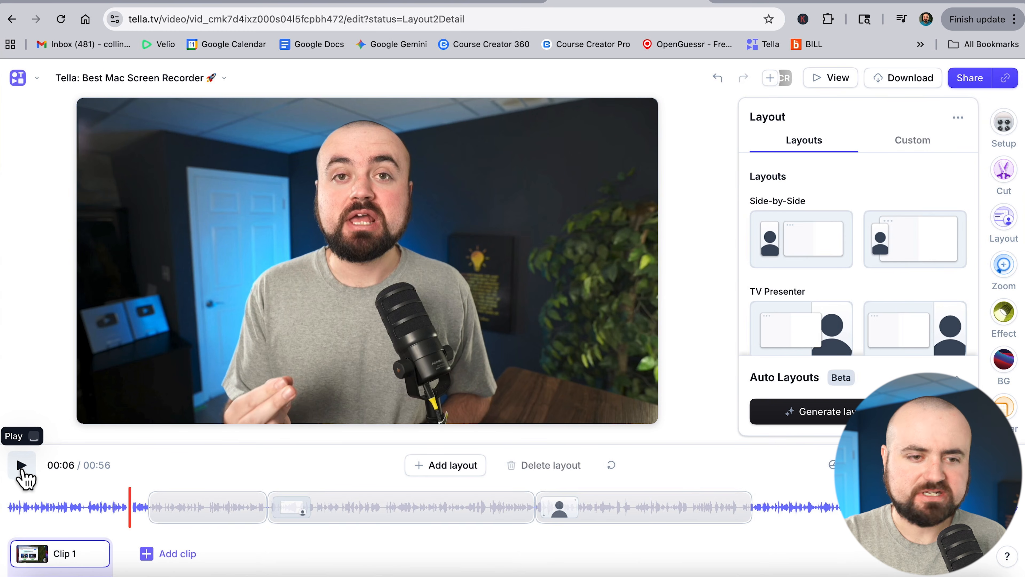
click(21, 466)
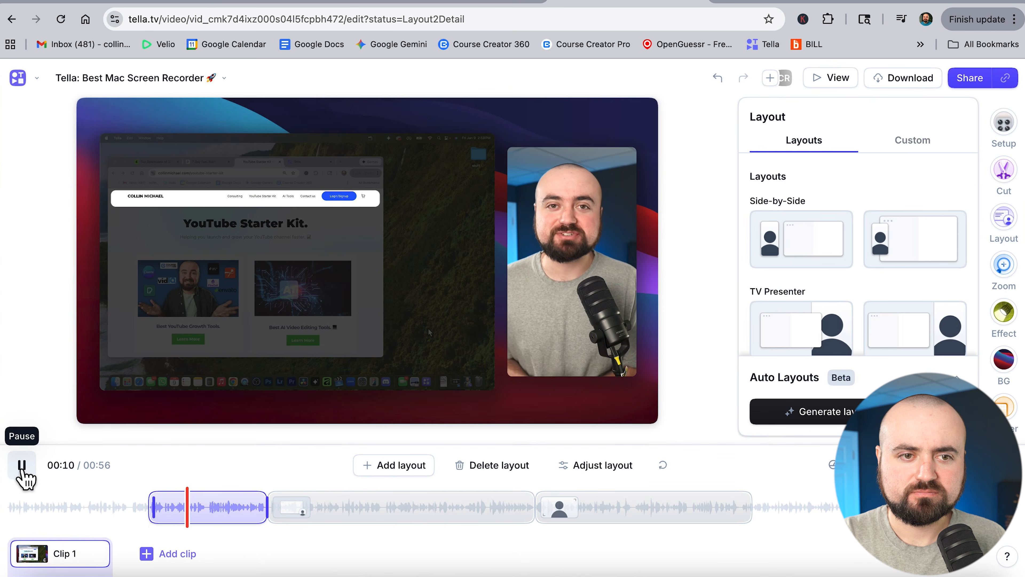
click(21, 468)
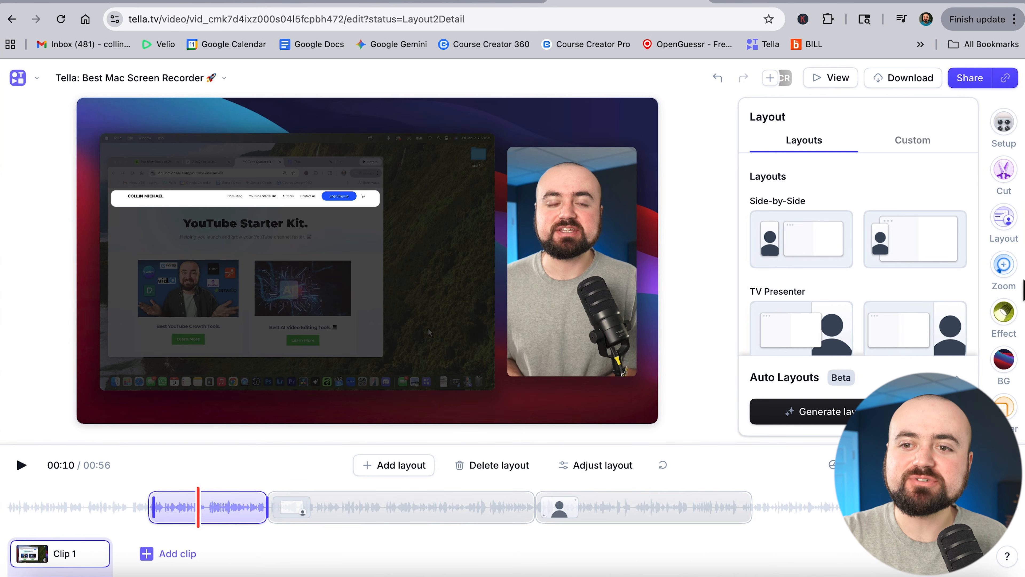
click(1005, 313)
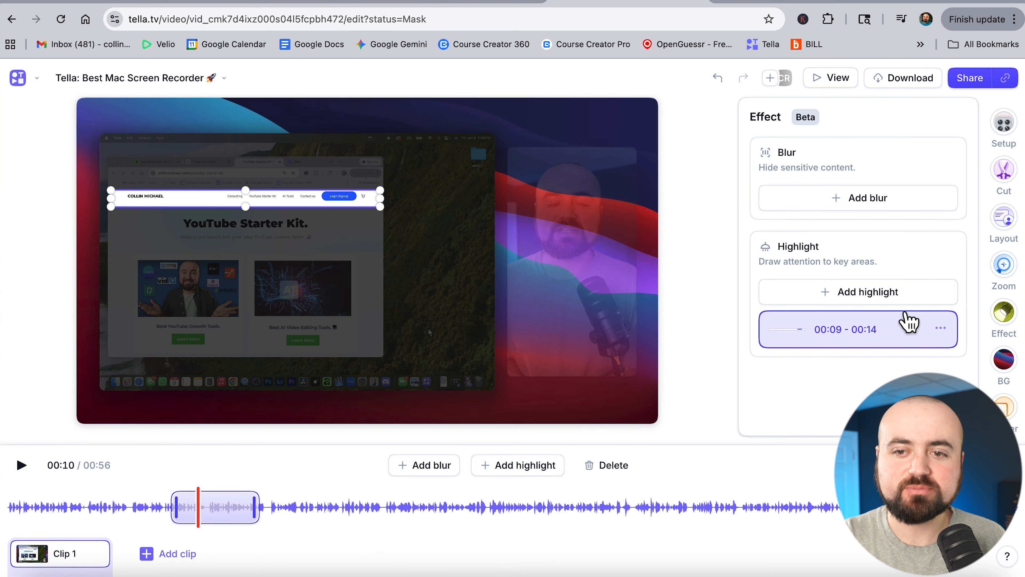
click(945, 330)
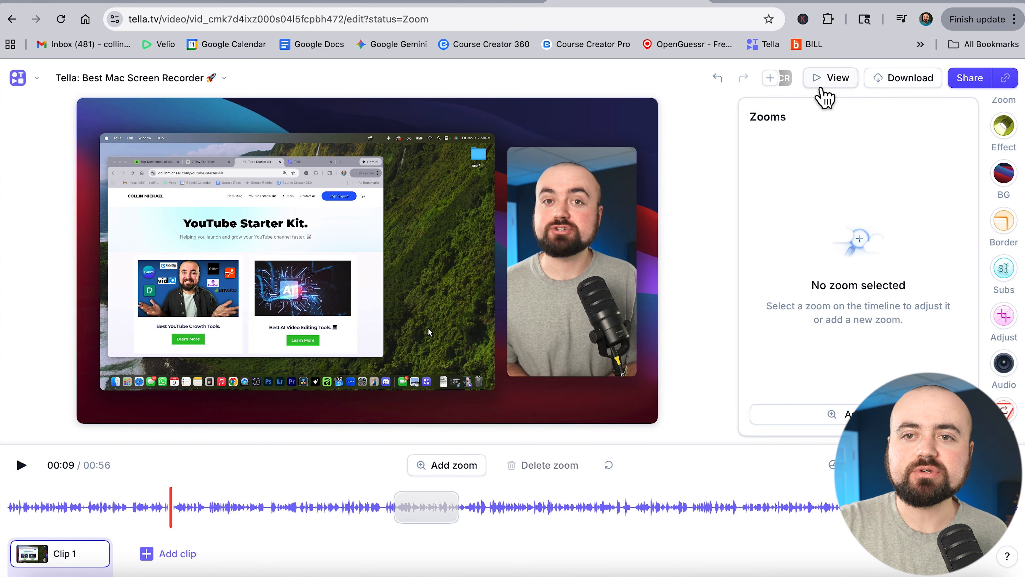
- Open the video's viewing page and look through its player, title, description and chapters
click(830, 78)
scroll(462, 228, down, 2)
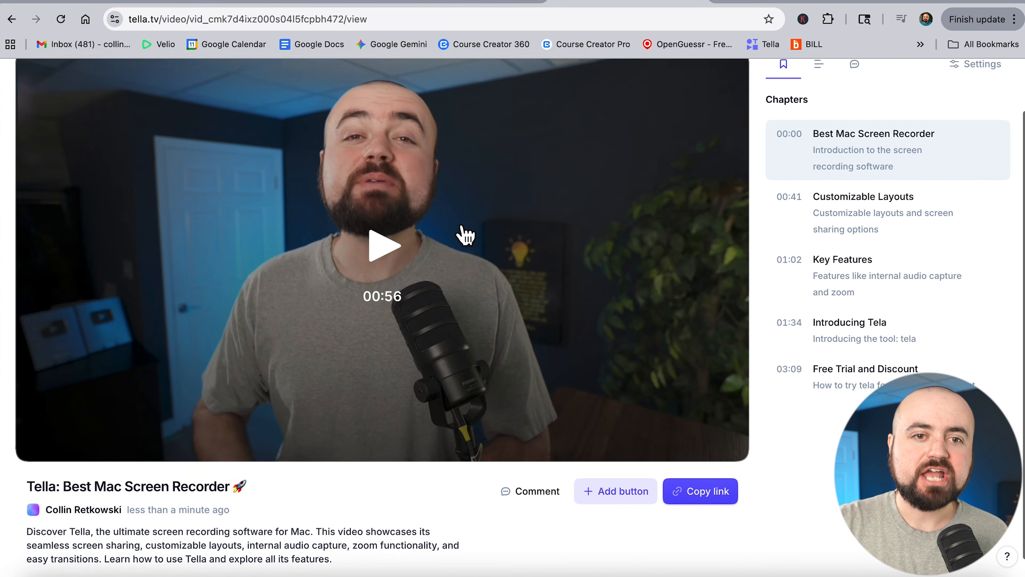
scroll(463, 228, up, 2)
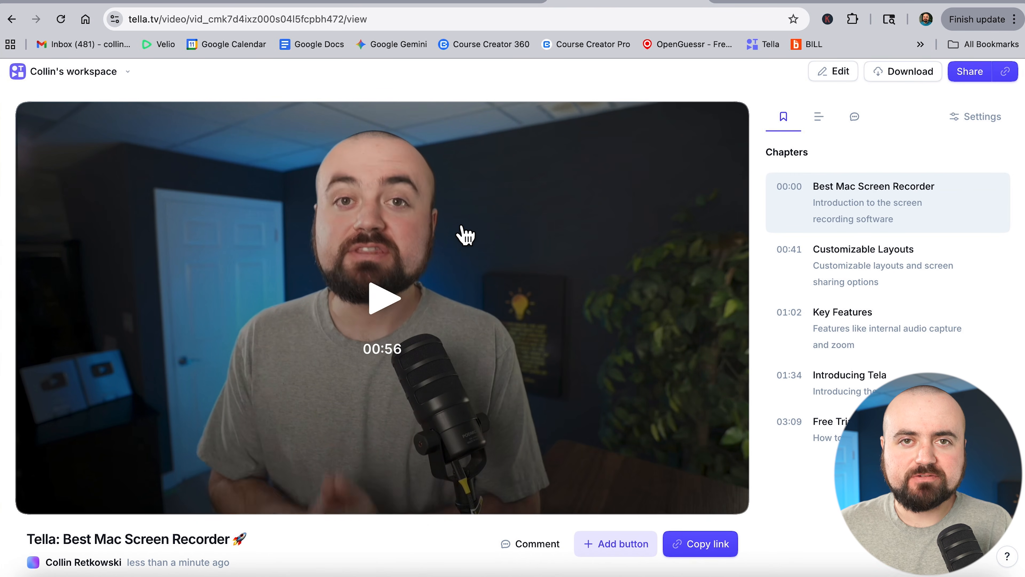
scroll(462, 228, down, 3)
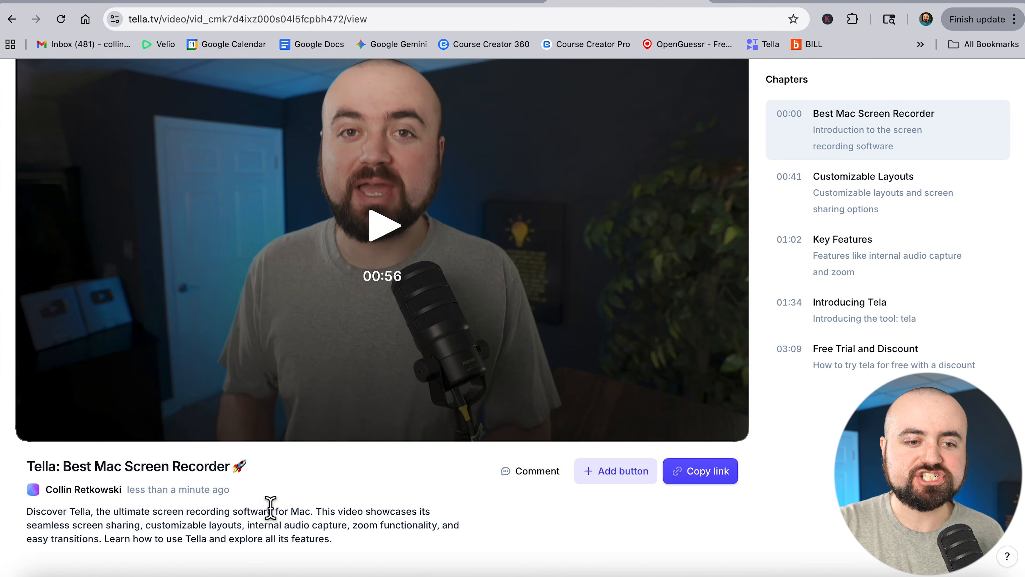
scroll(258, 506, up, 1)
scroll(268, 487, up, 2)
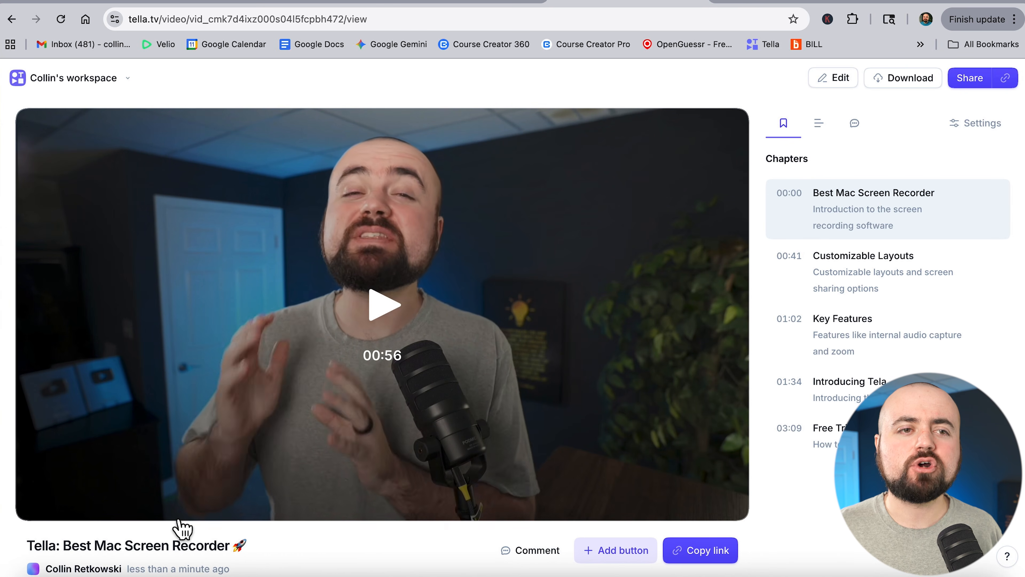
scroll(182, 527, down, 2)
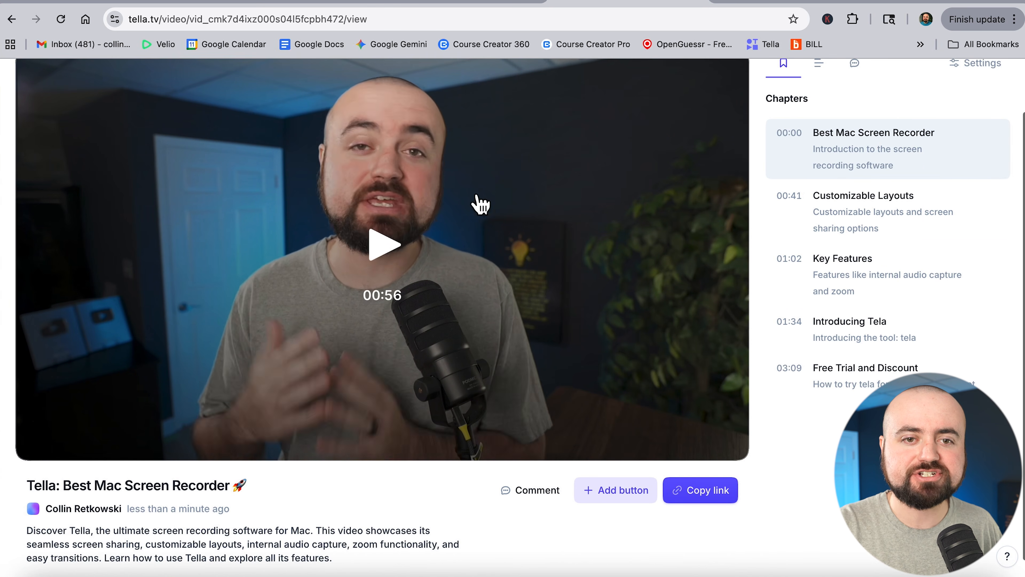